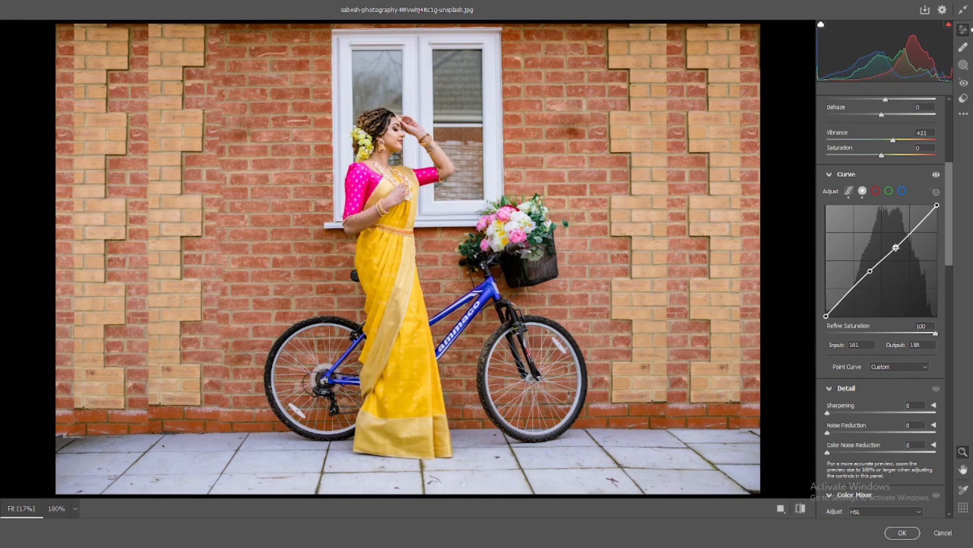
- Lift the black point and shadows of the composite point curve, and lower its white point to output 241
left_click_drag(896, 247, 899, 244)
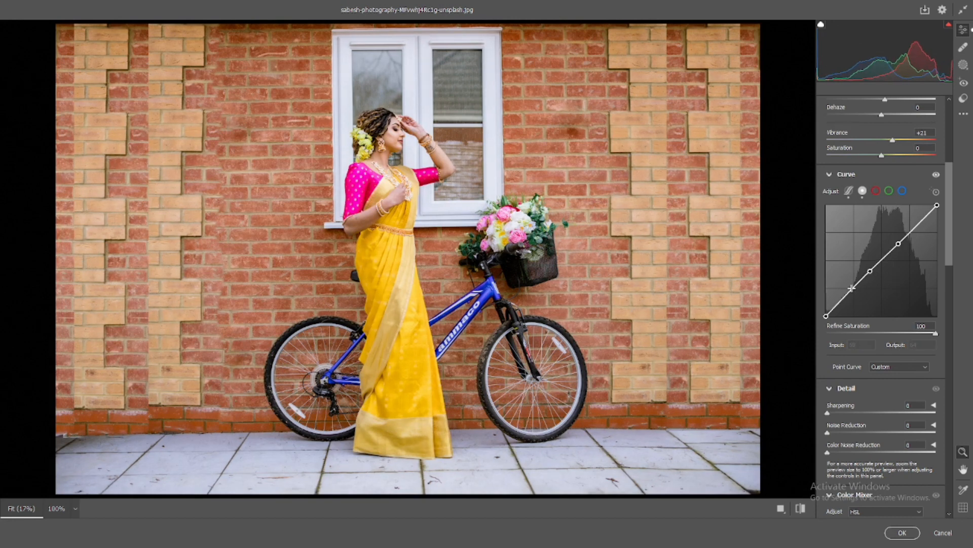
mouse_move(850, 293)
left_mouse_down()
mouse_move(826, 314)
mouse_move(843, 289)
left_mouse_up()
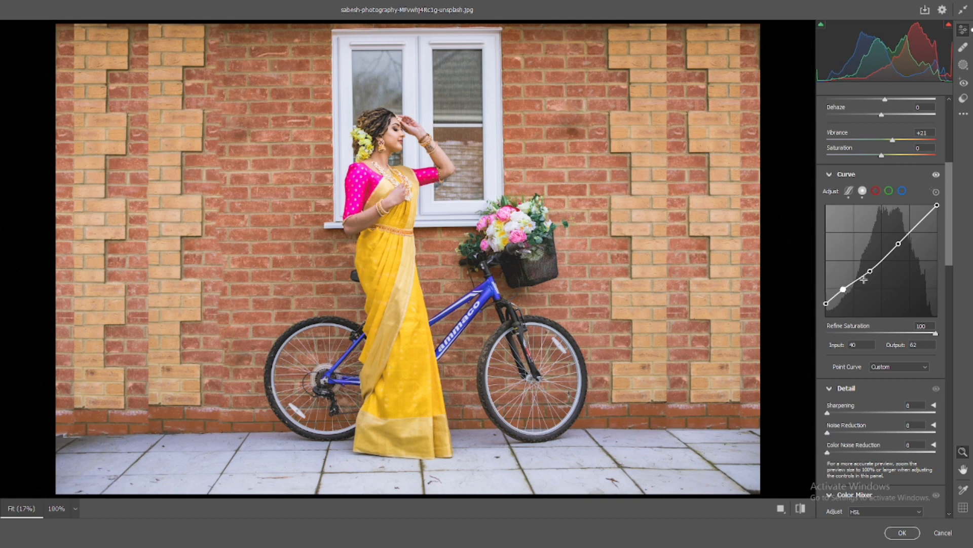
left_click_drag(937, 205, 937, 211)
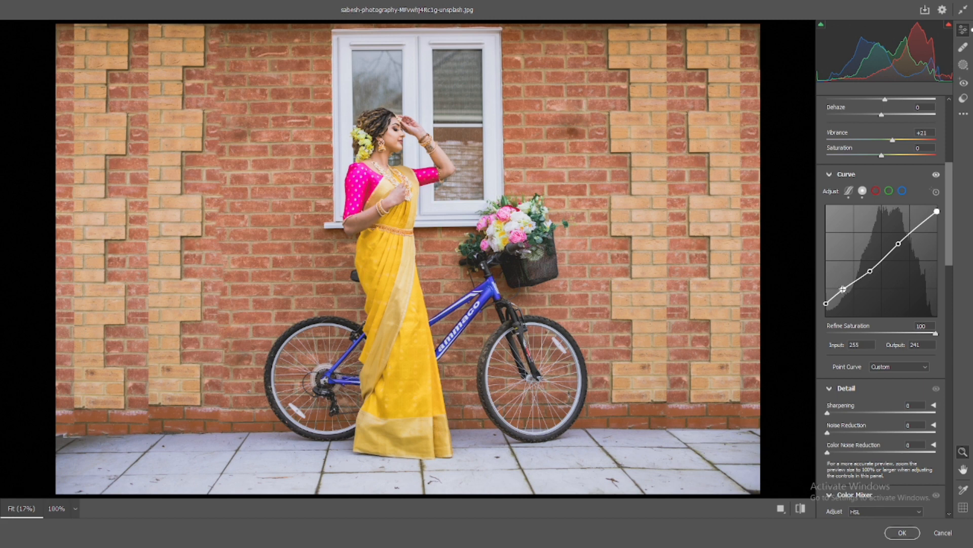
left_click_drag(843, 289, 841, 288)
left_click_drag(842, 288, 842, 290)
- Add points to the red channel curve and shape it into an S, with the deep shadows at input 59, output 30
left_click(875, 191)
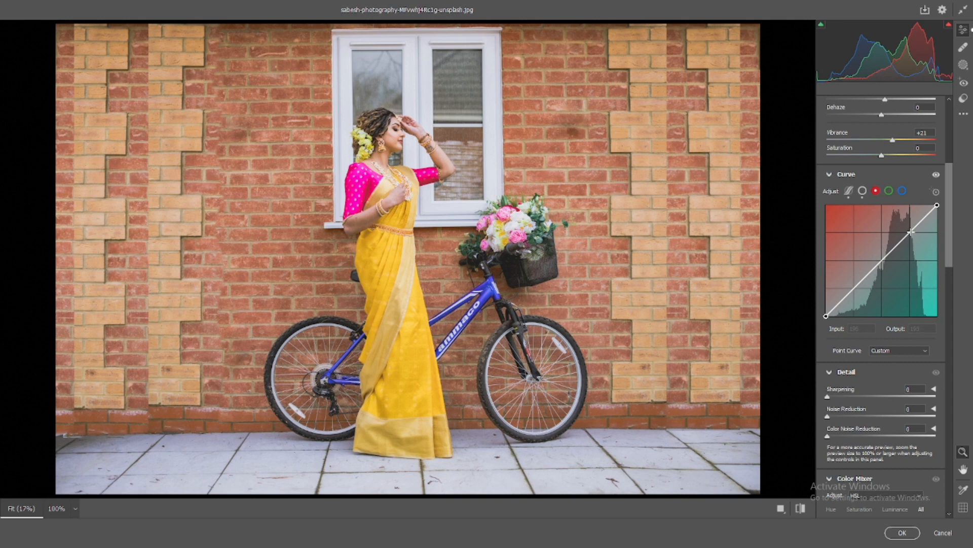
mouse_move(911, 232)
left_mouse_down()
mouse_move(908, 219)
mouse_move(909, 230)
left_mouse_up()
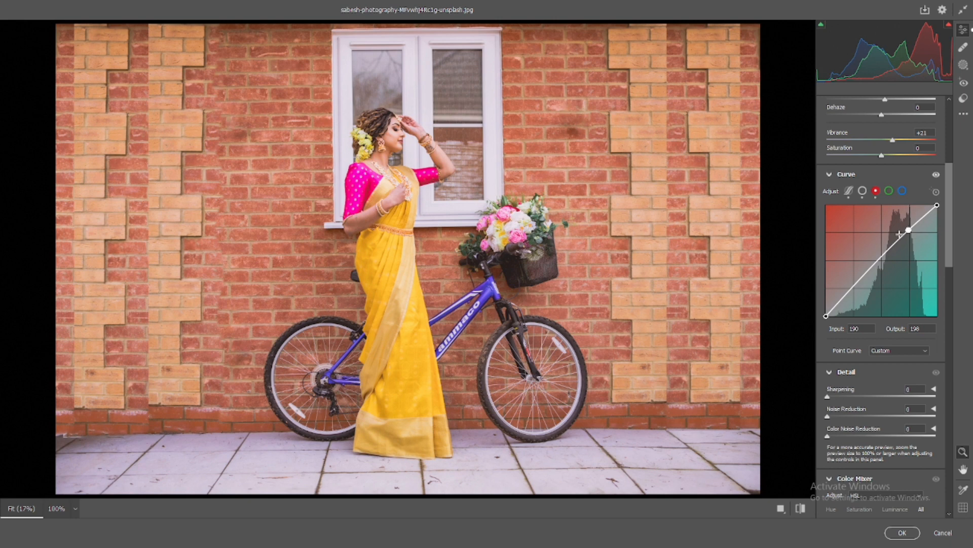
left_click(881, 258)
left_click_drag(880, 259, 852, 302)
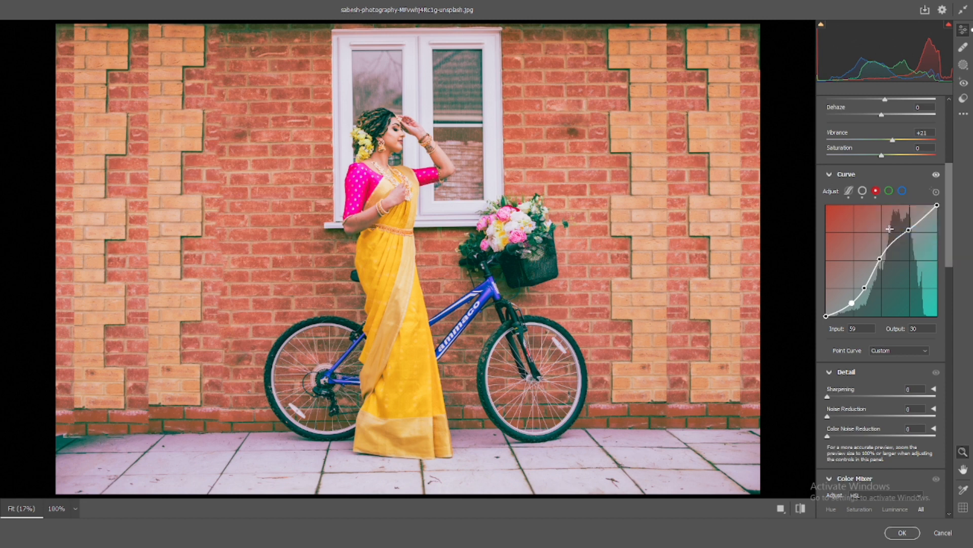
right_click(909, 230)
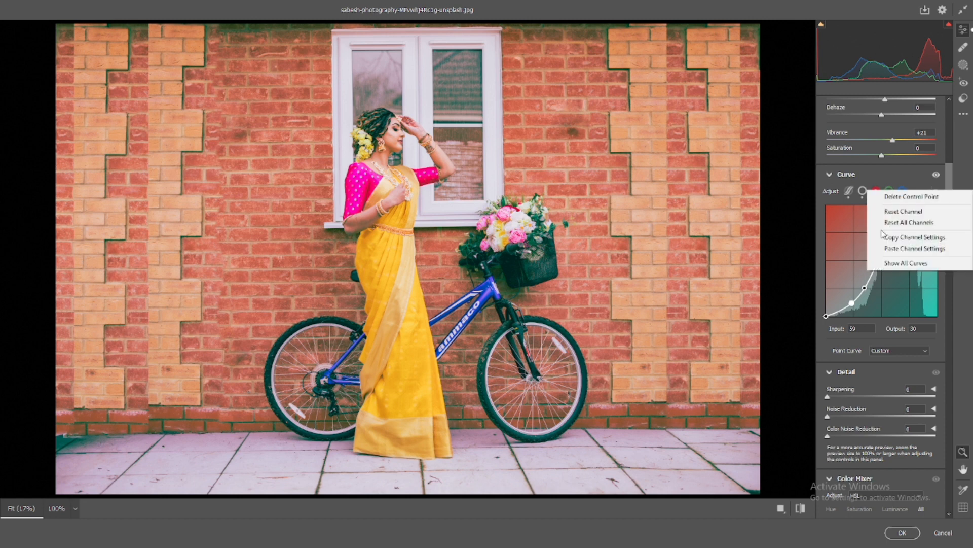
left_click(876, 188)
- Add points to the green channel curve and pull its deep shadows down to input 63, output 36
left_click(889, 190)
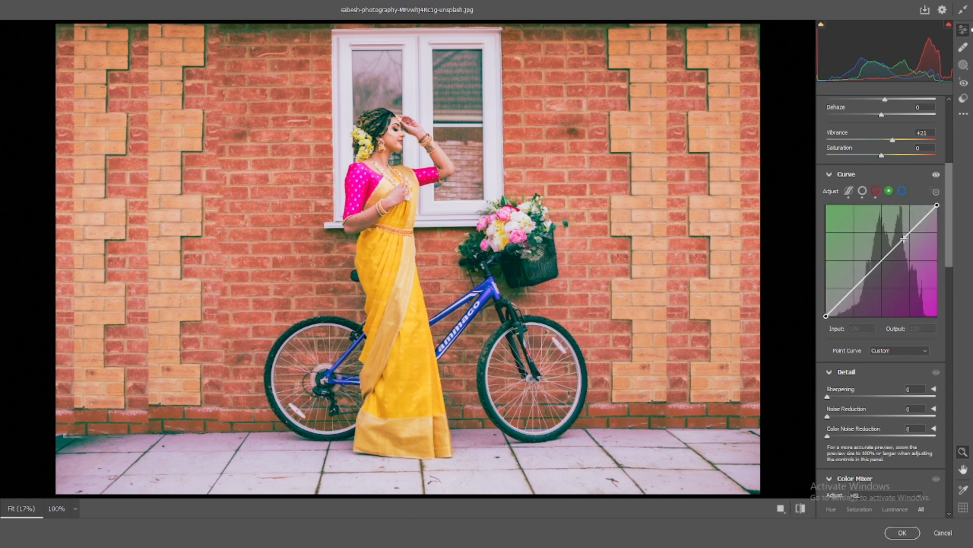
left_click(904, 237)
left_click(882, 260)
left_click_drag(858, 284, 854, 300)
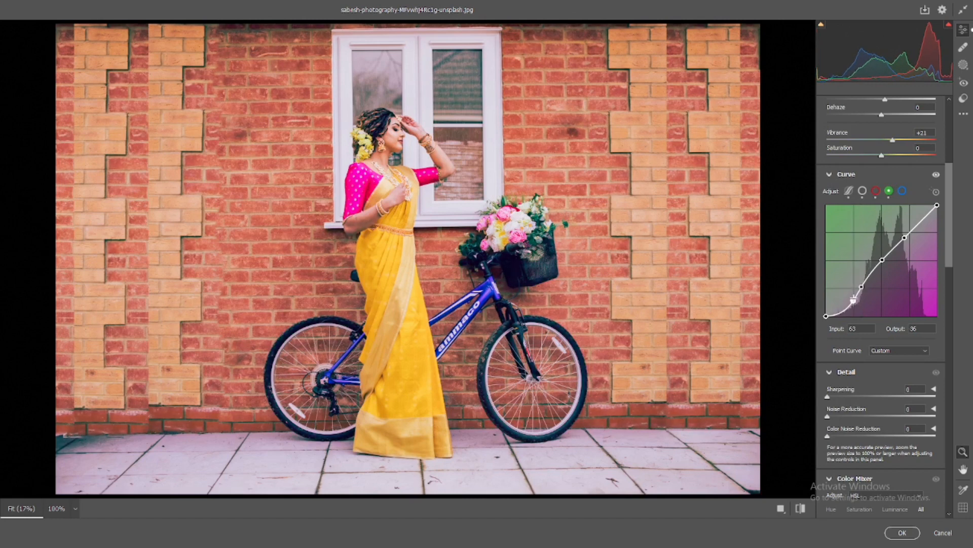
- Refine the green curve's midtone points and raise its highlights to input 190, output 204
left_click(883, 260)
mouse_move(883, 260)
left_mouse_down()
mouse_move(910, 231)
mouse_move(888, 256)
left_mouse_up()
left_click(904, 237)
left_click_drag(861, 286, 864, 287)
left_click_drag(889, 256, 908, 227)
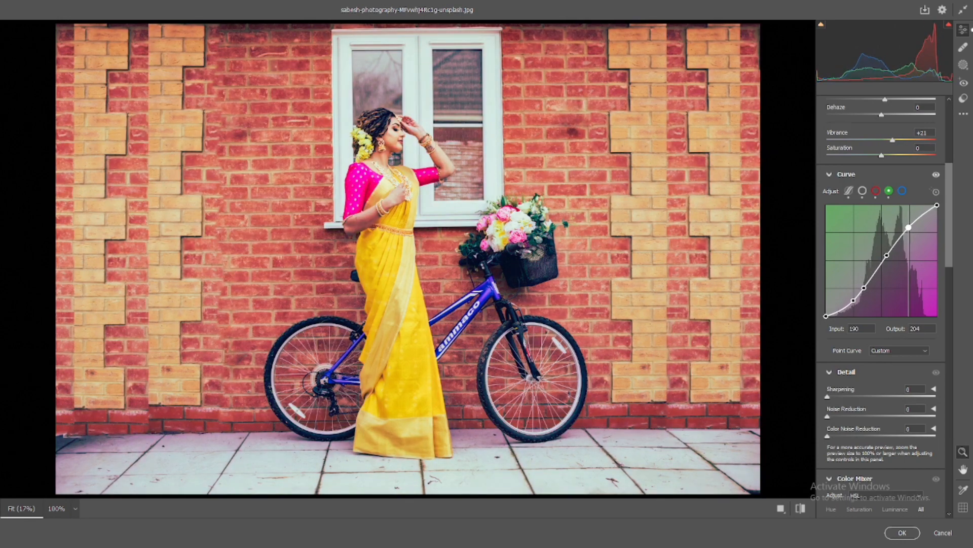
- Lower the white points of the red and green curves, and set the green highlight point to input 172, output 175
left_click(876, 192)
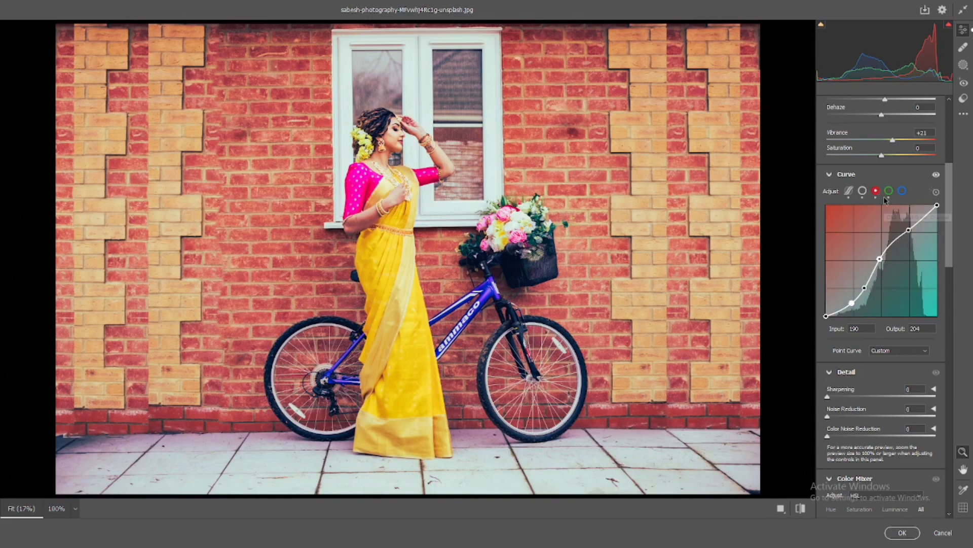
left_click_drag(908, 230, 866, 288)
left_click(889, 191)
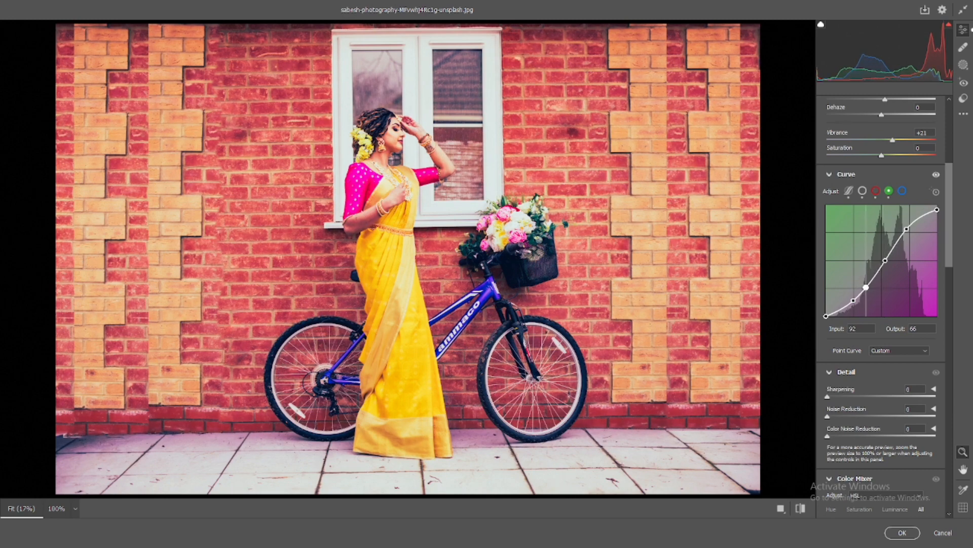
left_click(902, 191)
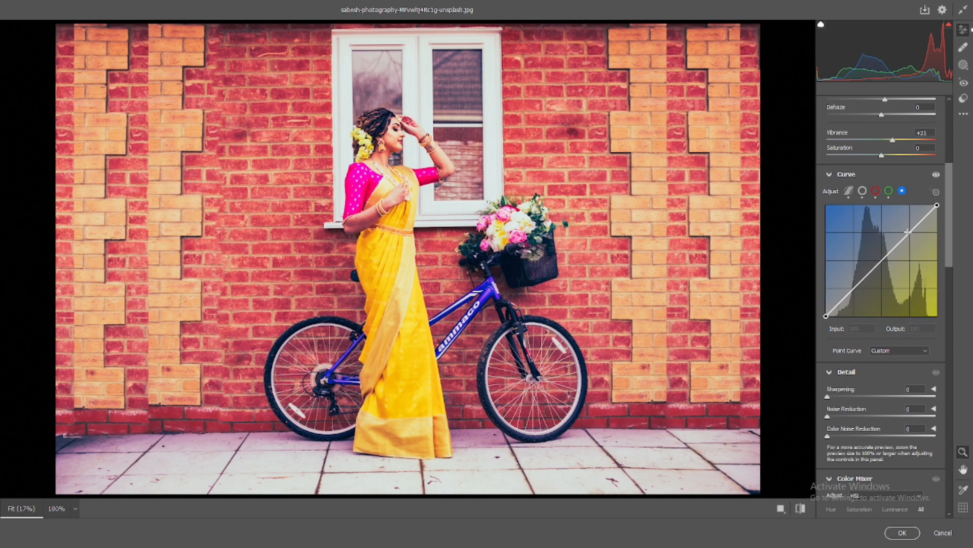
left_click(889, 190)
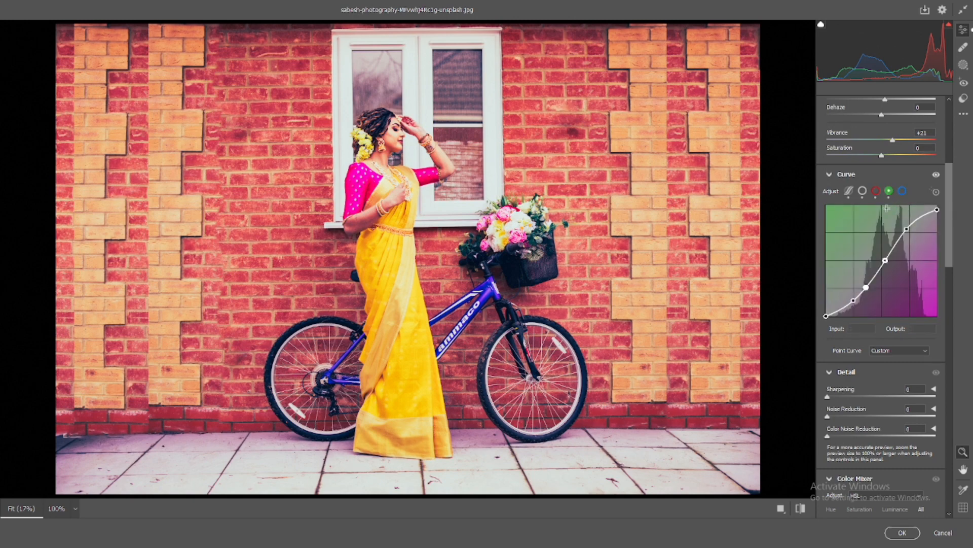
mouse_move(902, 238)
left_mouse_down()
mouse_move(883, 265)
mouse_move(901, 241)
left_mouse_up()
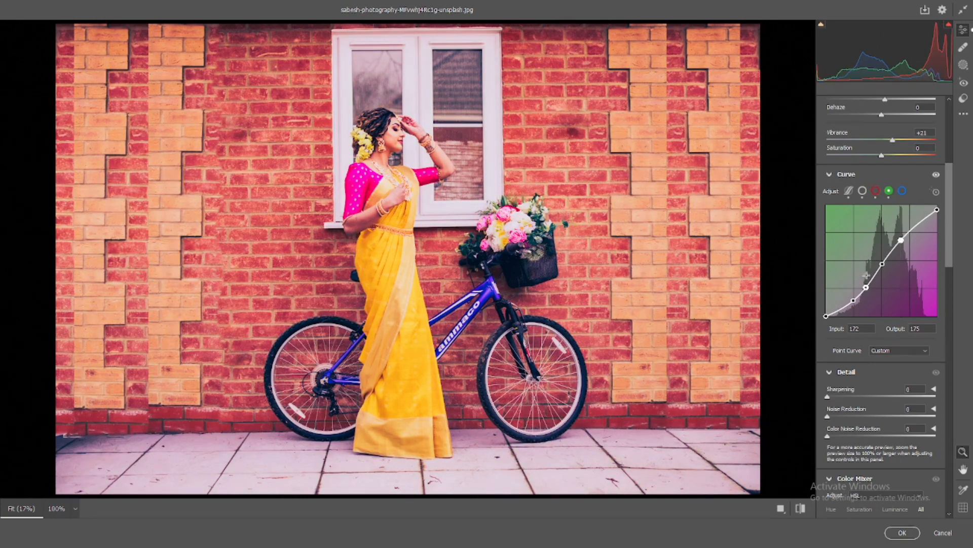
- Set the red curve's highlight point to input 181, output 199 and the green curve's to input 172, output 179
left_click(875, 191)
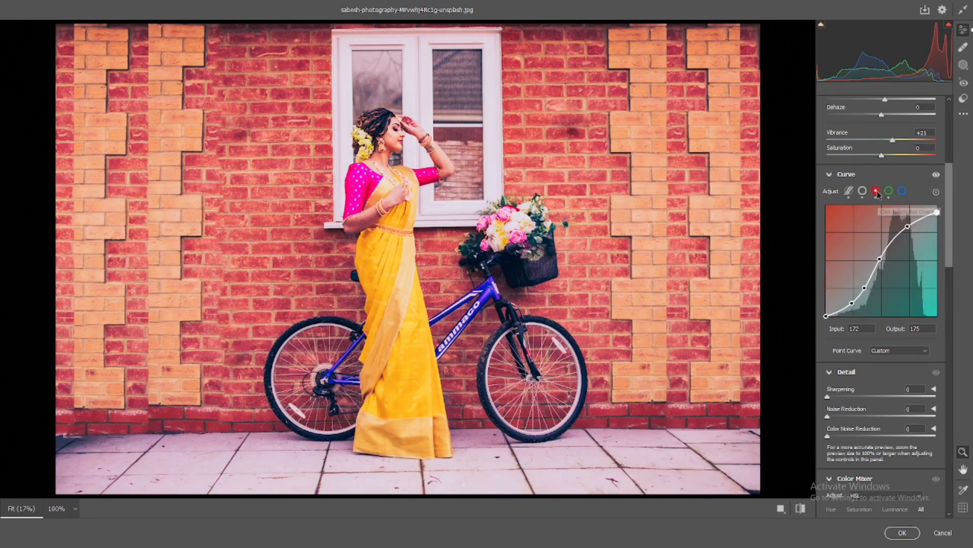
left_click(903, 233)
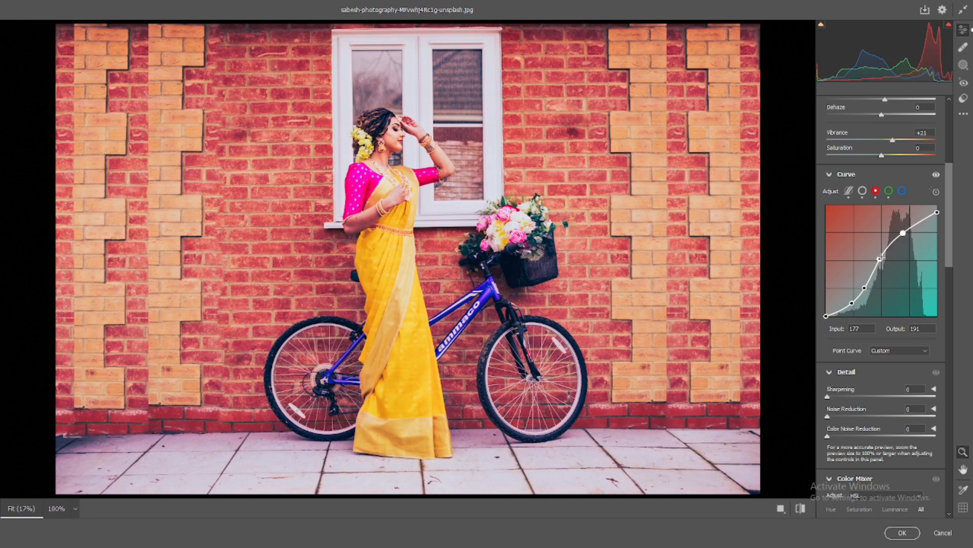
left_click_drag(880, 259, 907, 227)
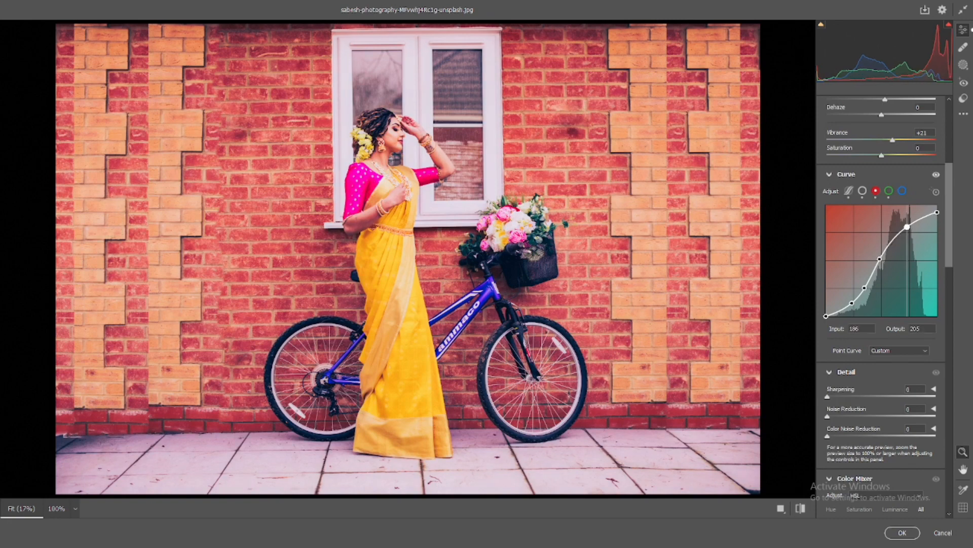
left_click(889, 191)
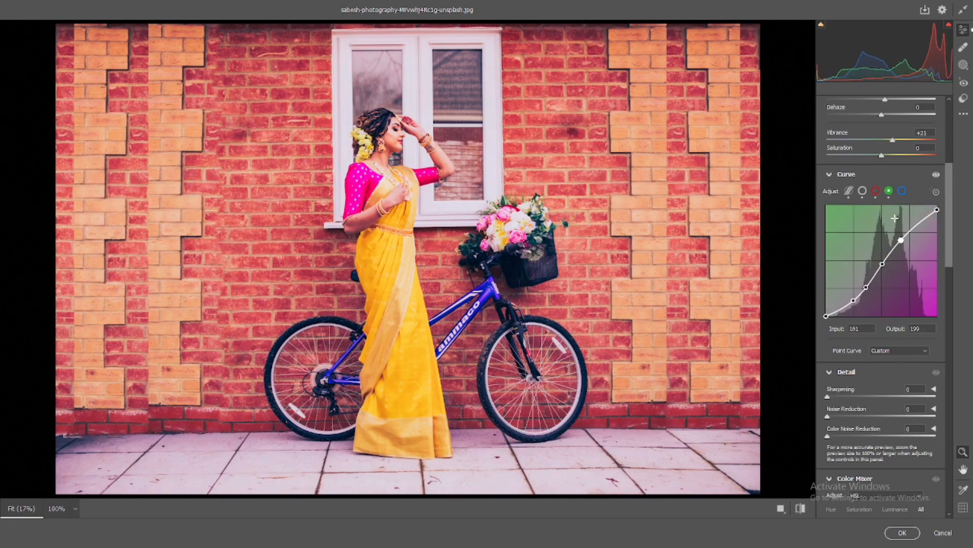
left_click_drag(902, 242, 901, 237)
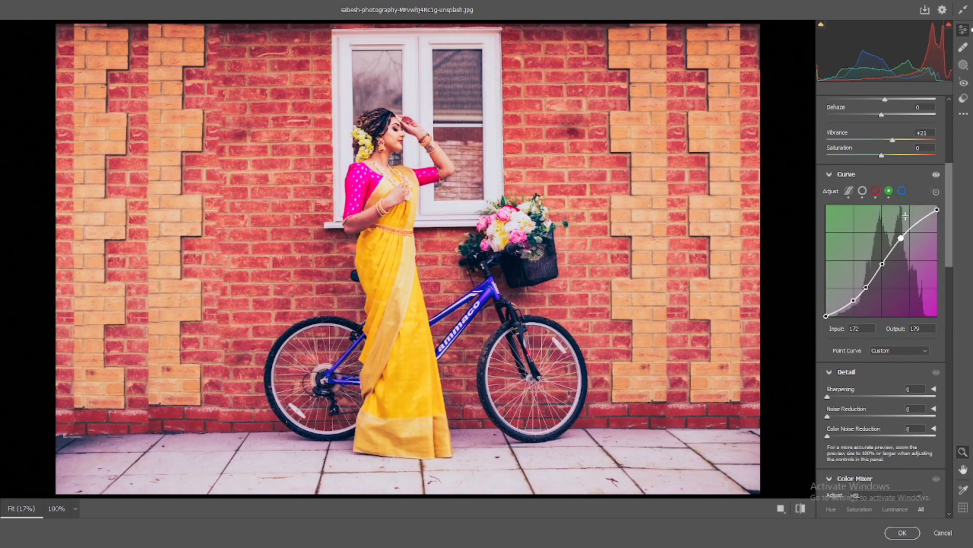
- Add points along the blue channel curve and darken its shadows, with the lower midtones at input 91, output 67
left_click(903, 191)
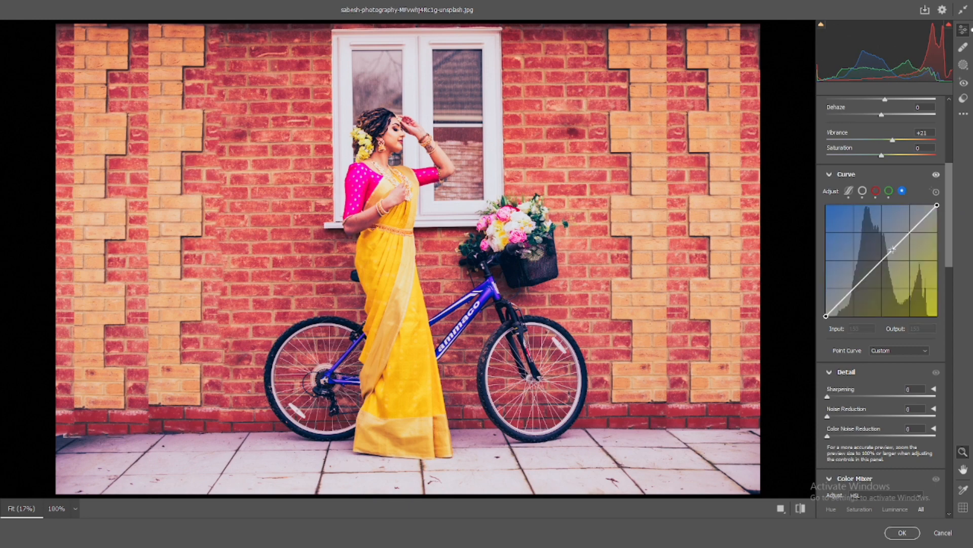
left_click(903, 238)
left_click(887, 256)
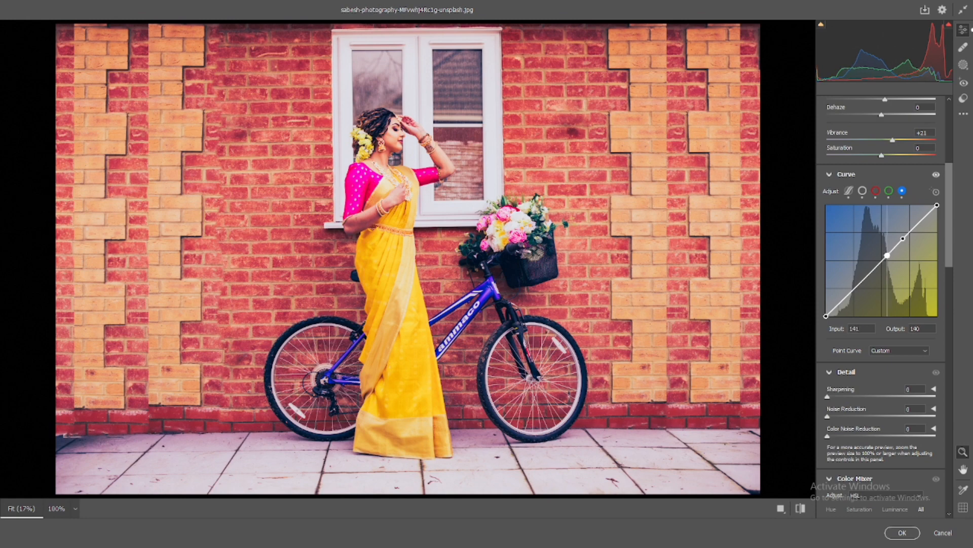
mouse_move(862, 283)
left_mouse_down()
mouse_move(846, 306)
mouse_move(865, 286)
left_mouse_up()
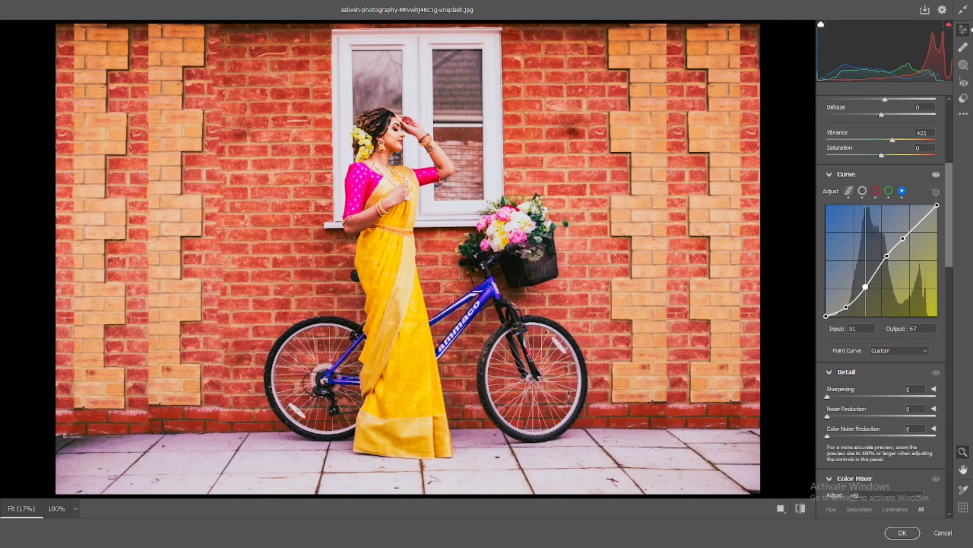
- Lower the blue curve's white point, raise its highlights, and set its lower midtone point to input 93, output 71
left_click_drag(887, 256, 850, 303)
key("ctrl+z")
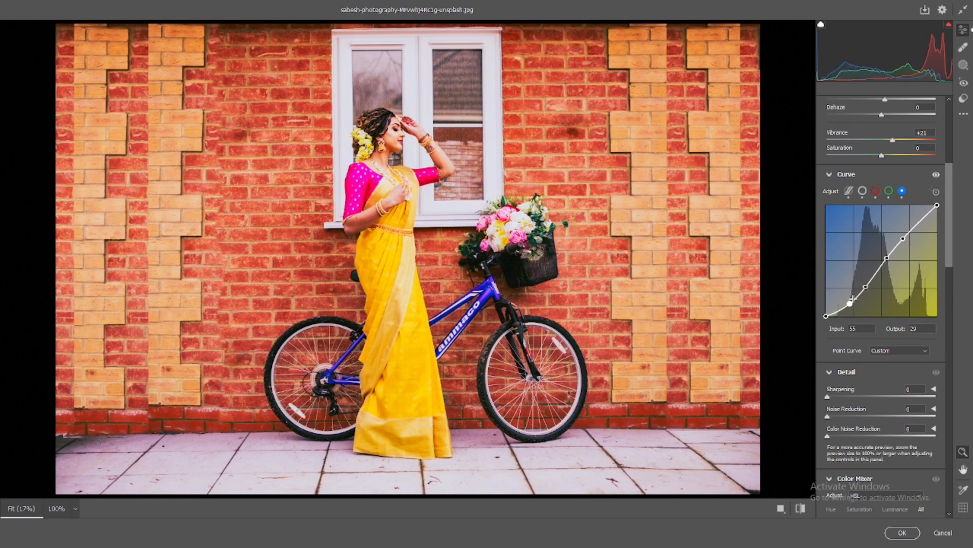
left_click(867, 287)
left_click_drag(936, 203, 937, 210)
left_click_drag(903, 238, 865, 289)
left_click(853, 300)
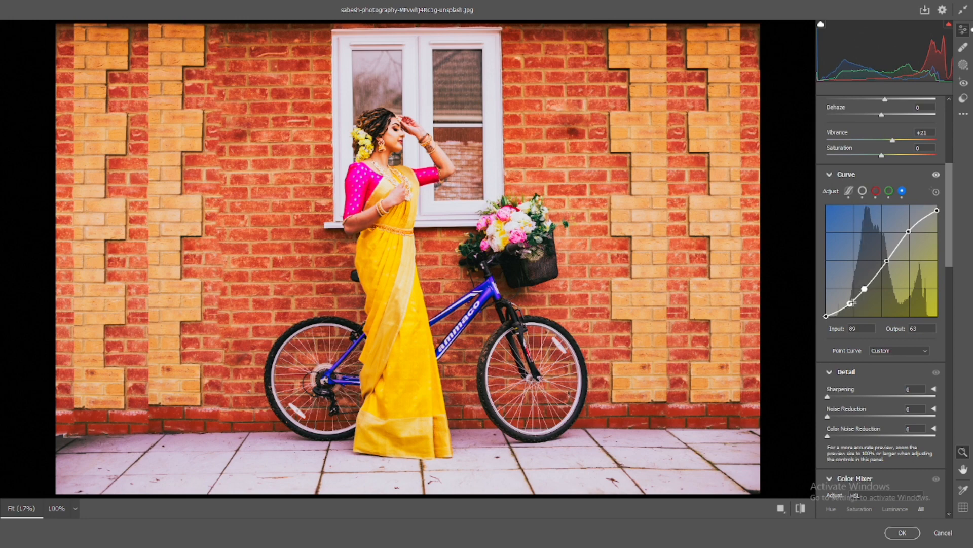
left_click_drag(853, 300, 866, 284)
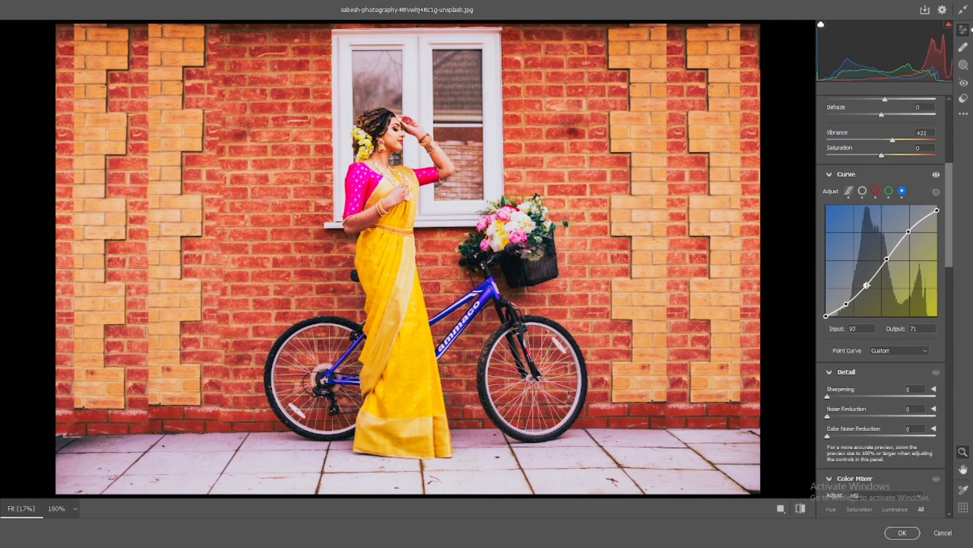
- Compare the channel curves, and raise the blue highlights to input 191, output 204 and lower midtones to input 92, output 75
left_click(877, 192)
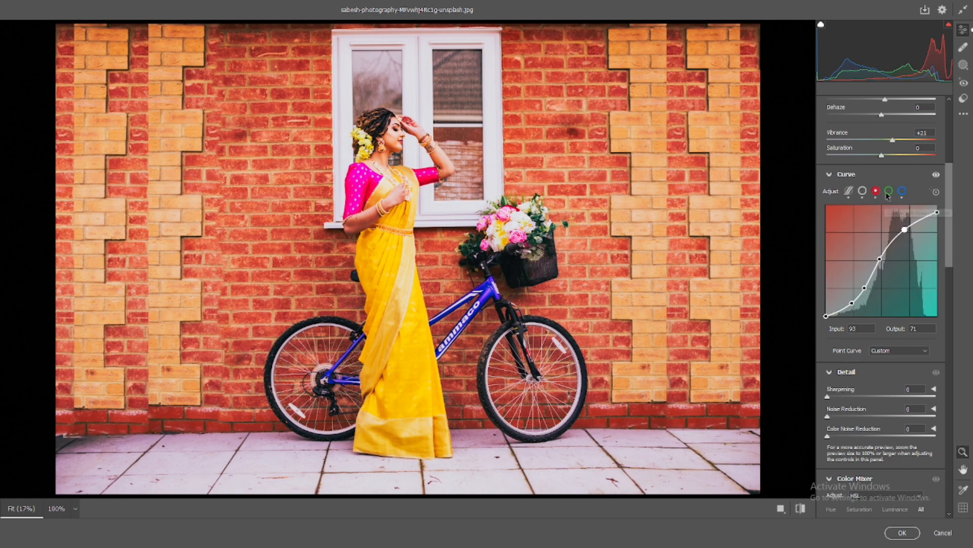
left_click(890, 192)
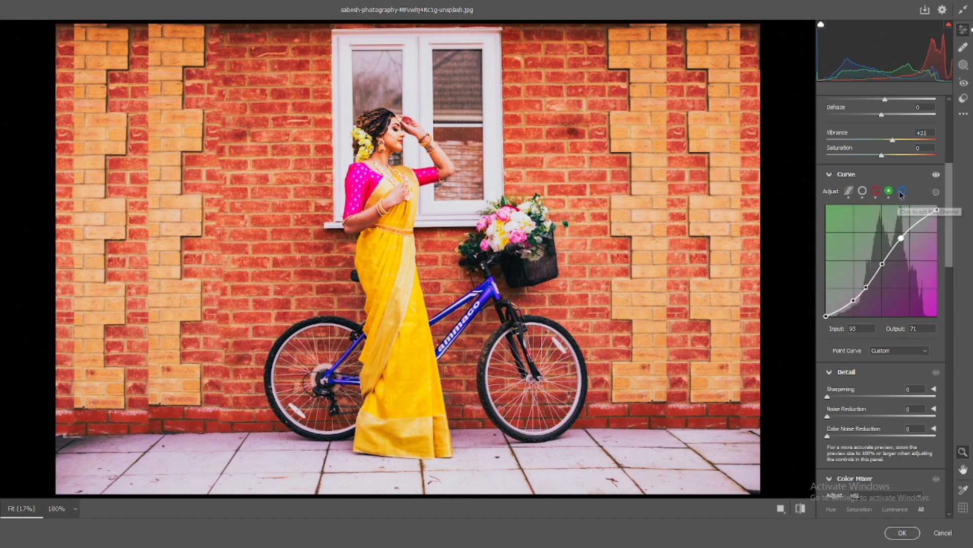
left_click(902, 192)
left_click(890, 195)
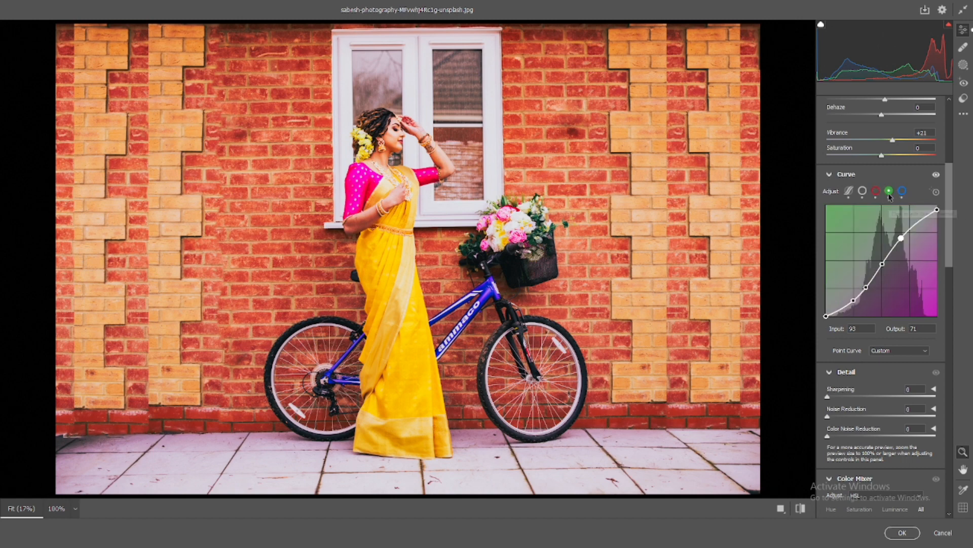
left_click(878, 195)
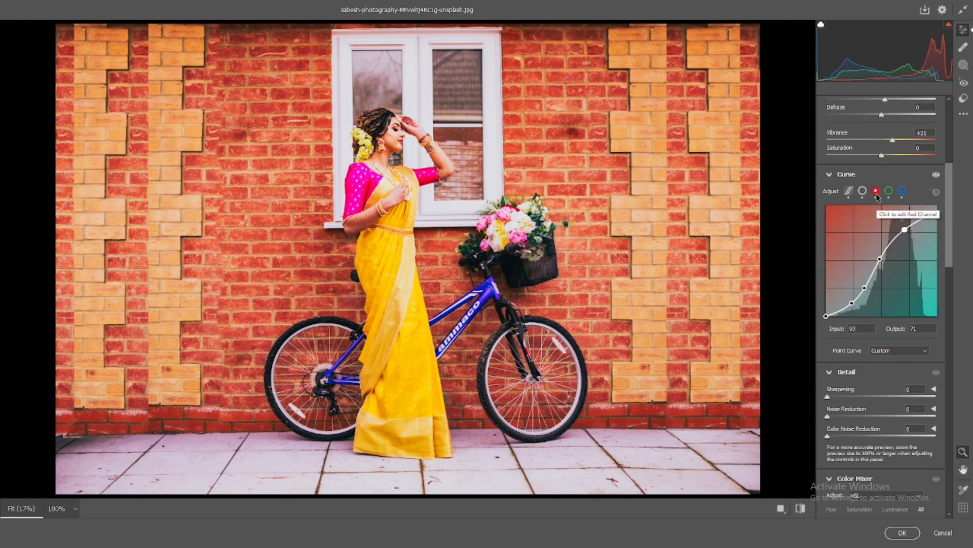
left_click(902, 191)
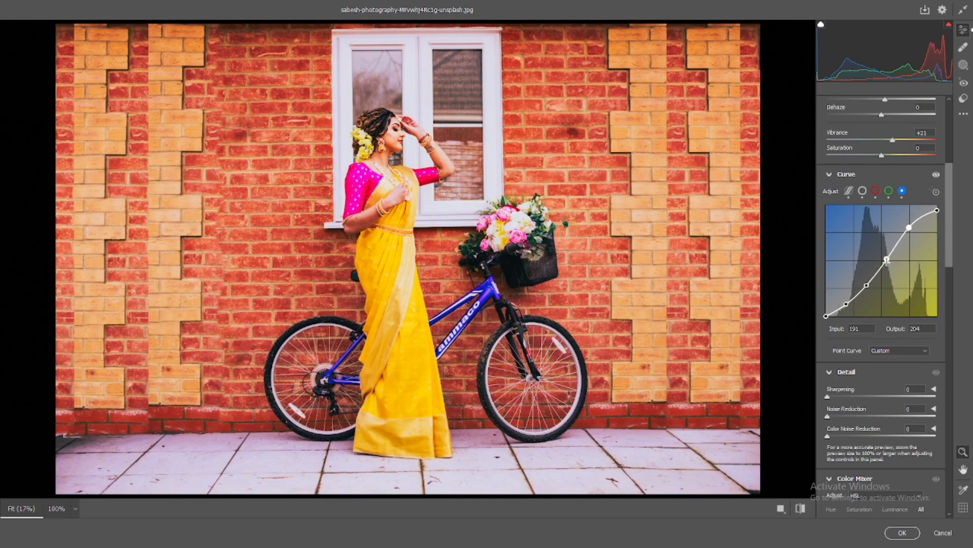
left_click_drag(886, 260, 866, 283)
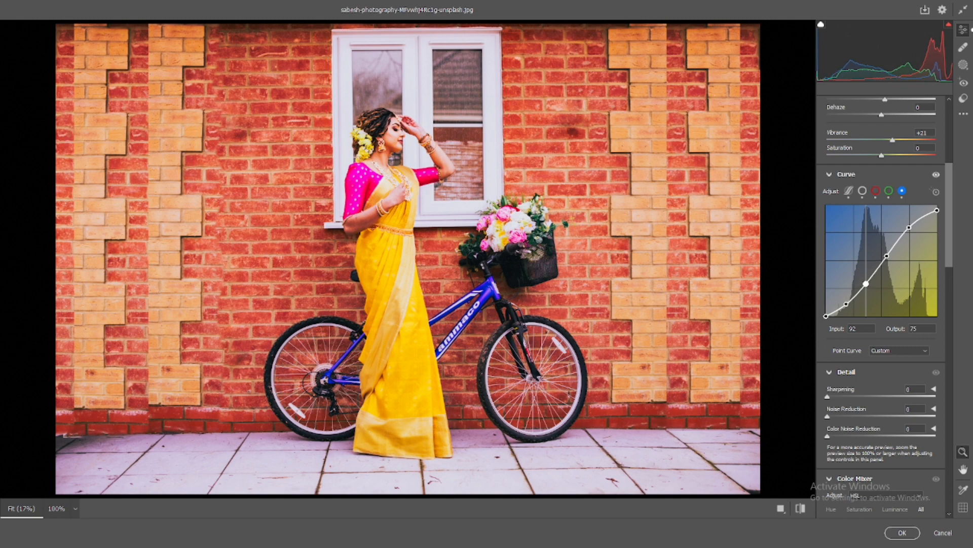
- Raise the green curve's highlight point to input 191, output 206, and check the red curve
left_click(889, 191)
left_click(900, 239)
mouse_move(900, 239)
left_mouse_down()
mouse_move(864, 288)
mouse_move(909, 226)
left_mouse_up()
left_click(876, 190)
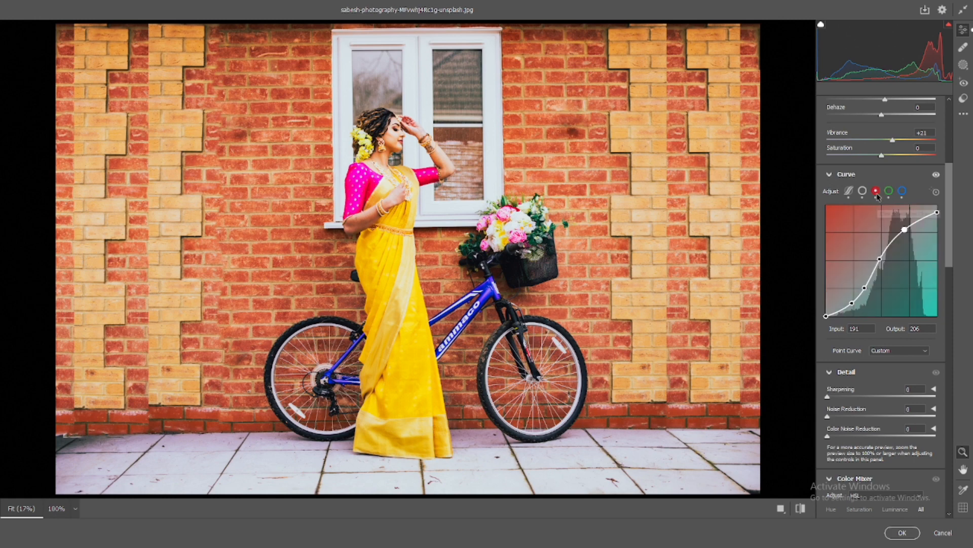
- Lower the Whites of the photo to -80 in the basic adjustments
scroll(878, 191, "up", 5)
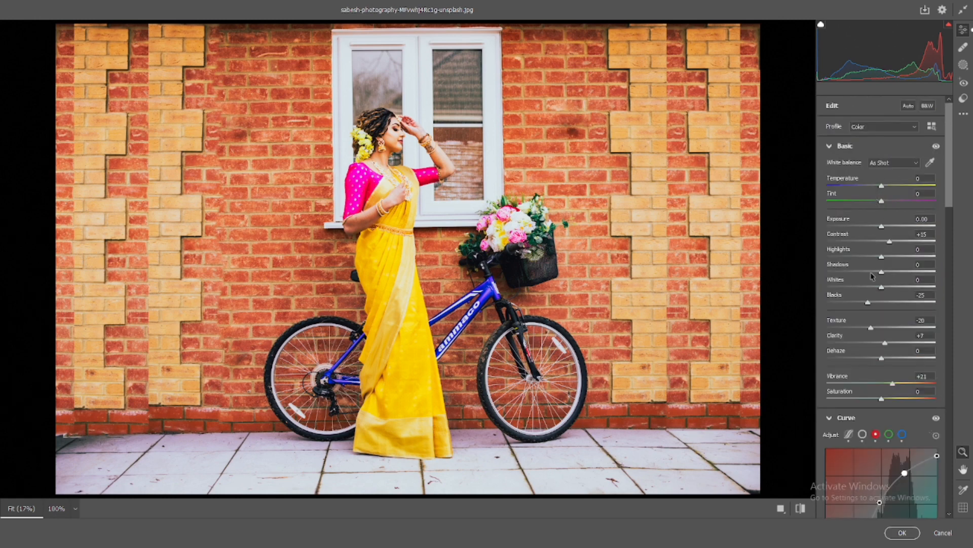
left_click_drag(873, 287, 838, 290)
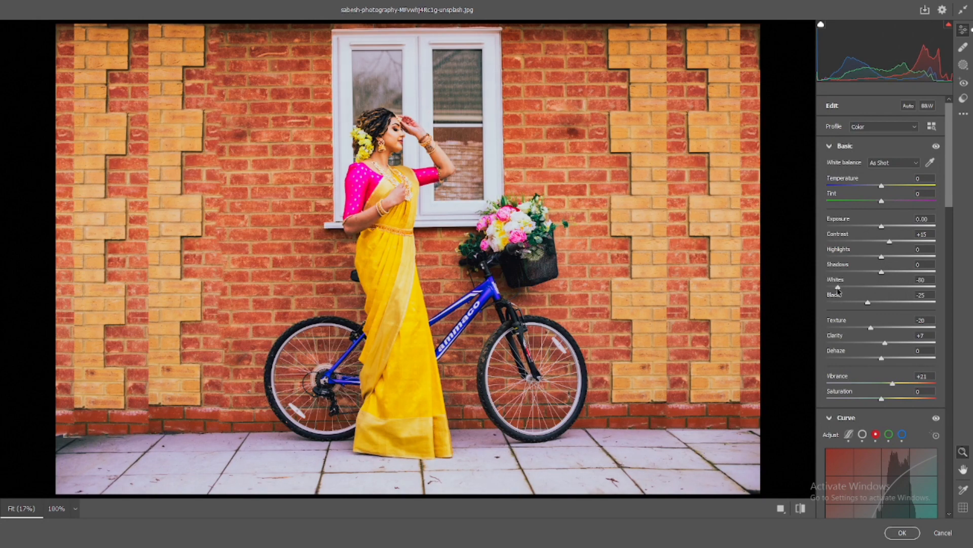
- Set the photo's Sharpening to 132, Noise Reduction to 60 and Color Noise Reduction to 59
scroll(841, 277, "down", 5)
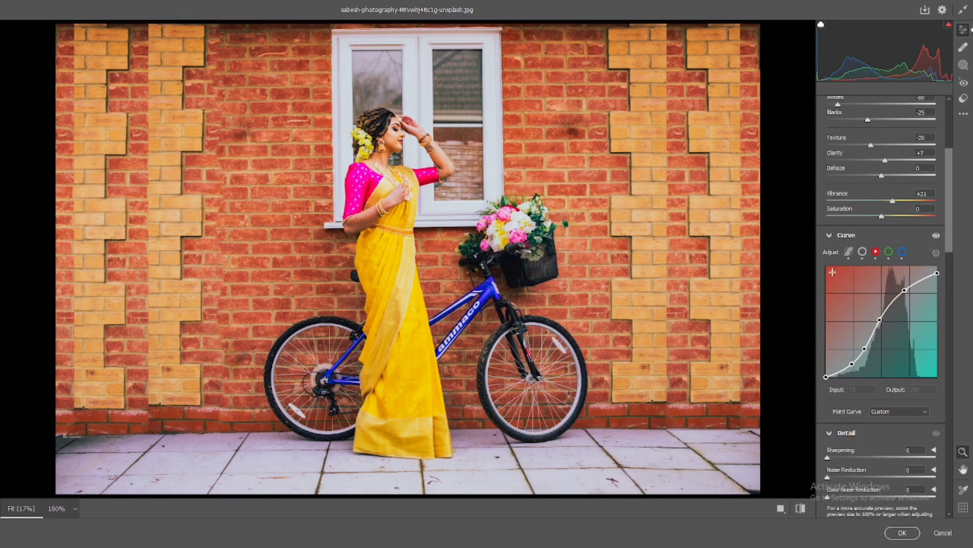
left_click(862, 252)
scroll(862, 252, "down", 5)
left_click_drag(871, 291, 920, 301)
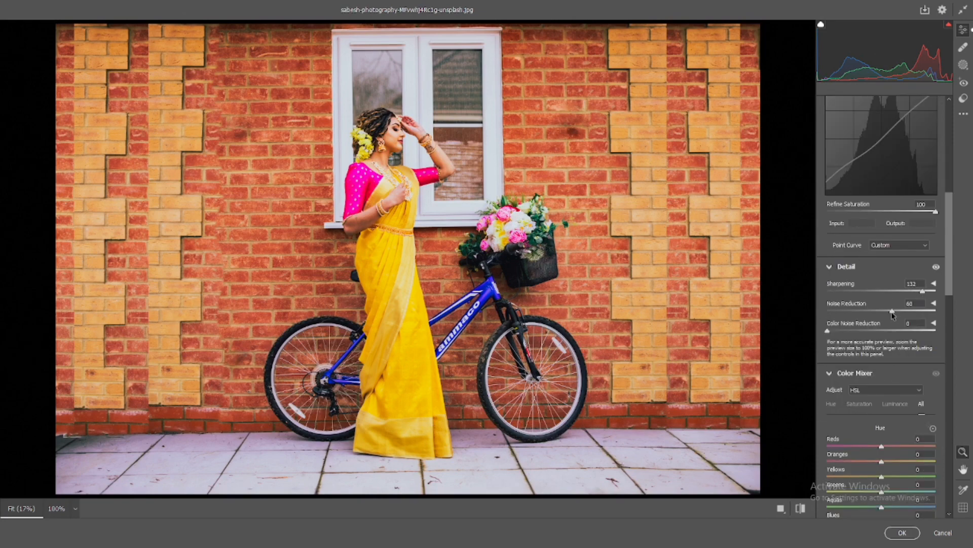
left_click(891, 330)
- Set the color mixer hues to Reds +48, Yellows -100, Greens +48, Aquas -99, Blues -100, Purples -72 and Magentas +32
scroll(887, 317, "down", 5)
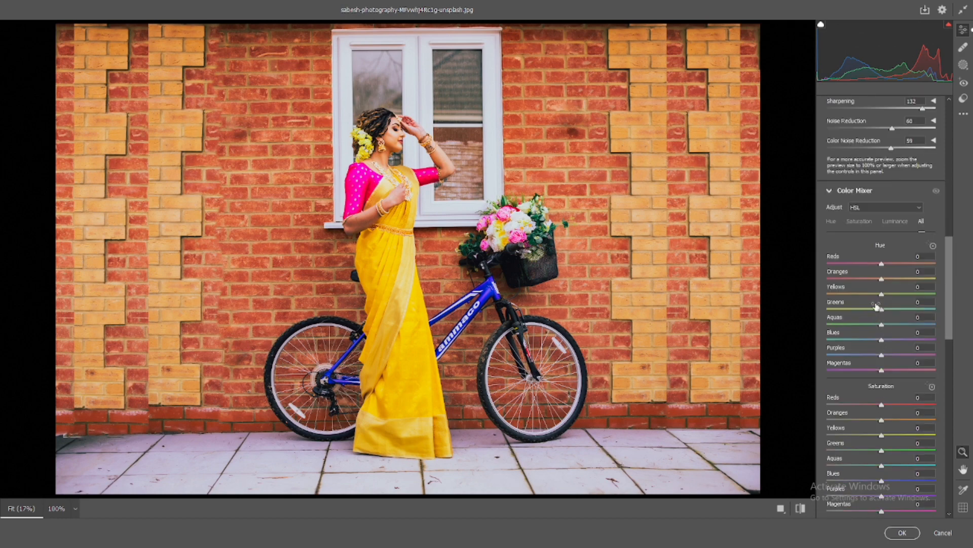
left_click_drag(882, 294, 827, 296)
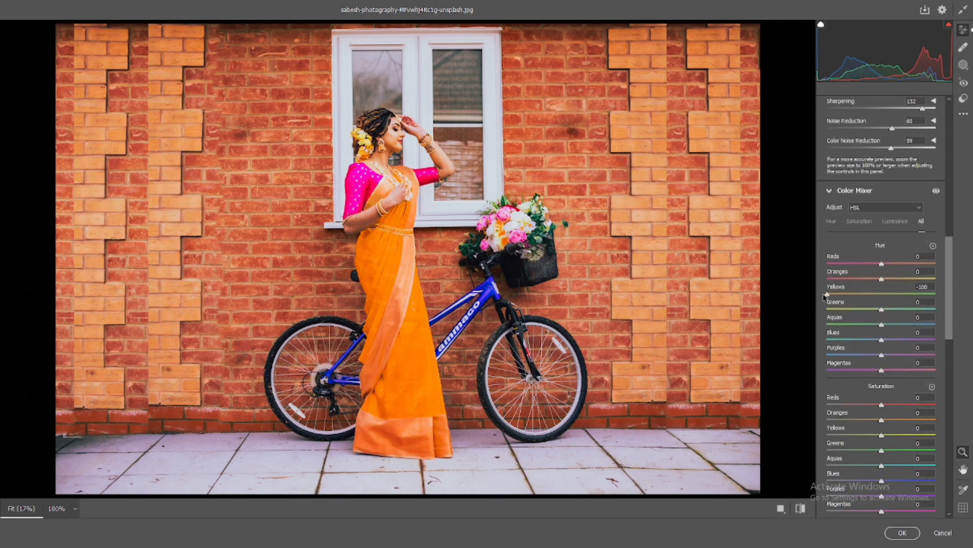
left_click_drag(881, 263, 903, 264)
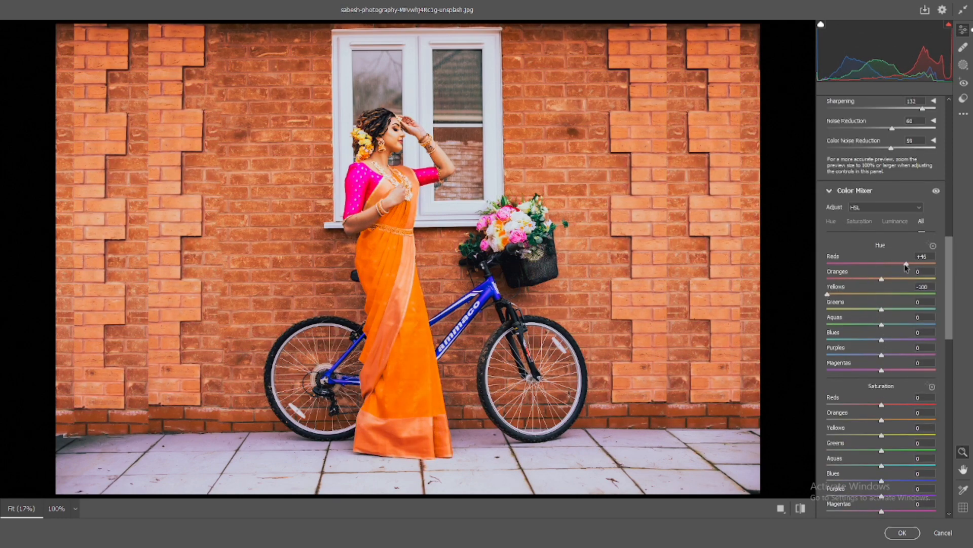
left_click_drag(881, 279, 827, 339)
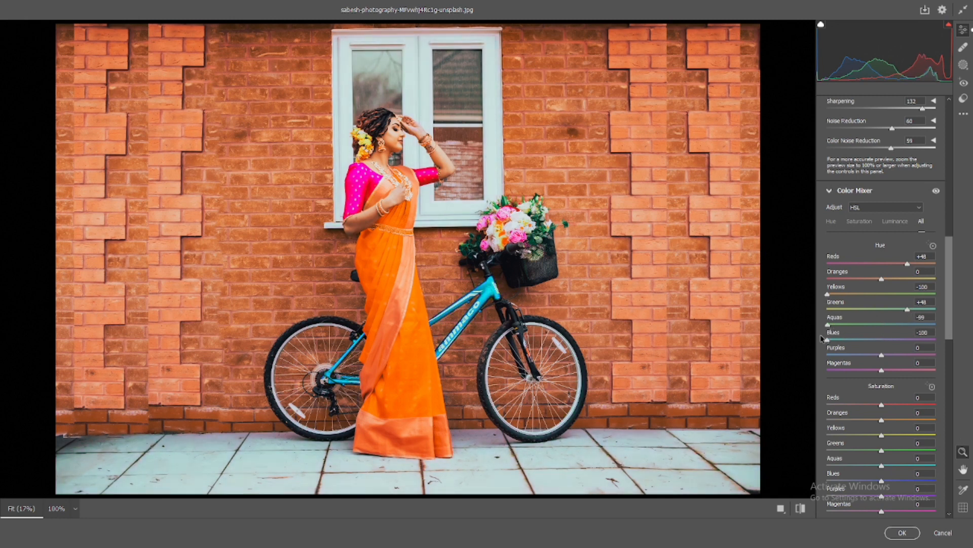
left_click_drag(880, 355, 898, 370)
- Set the color mixer saturation to Reds +31, Greens -94, Aquas -44, Blues -43, Purples -42 and Magentas +11
scroll(899, 374, "down", 3)
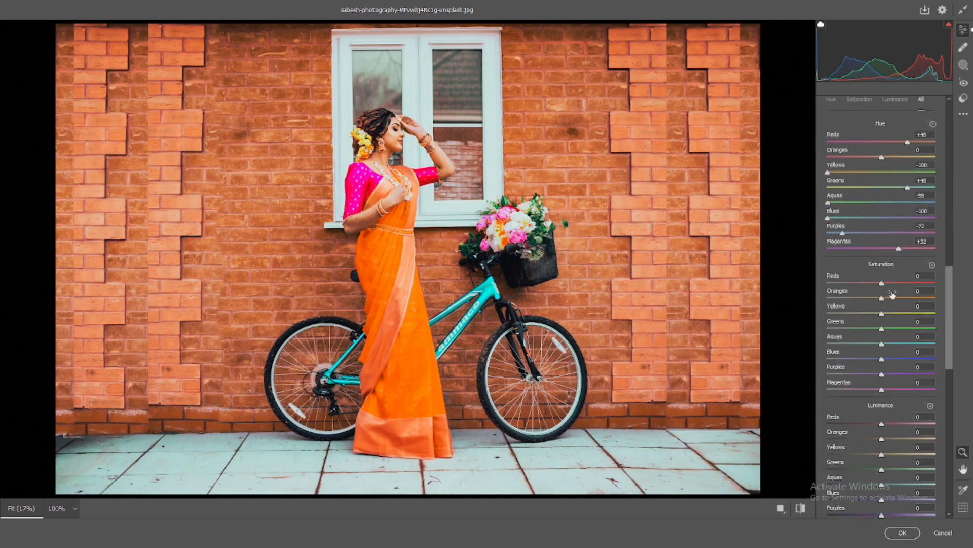
left_click_drag(882, 284, 904, 284)
left_click_drag(882, 329, 888, 389)
left_click_drag(857, 345, 859, 374)
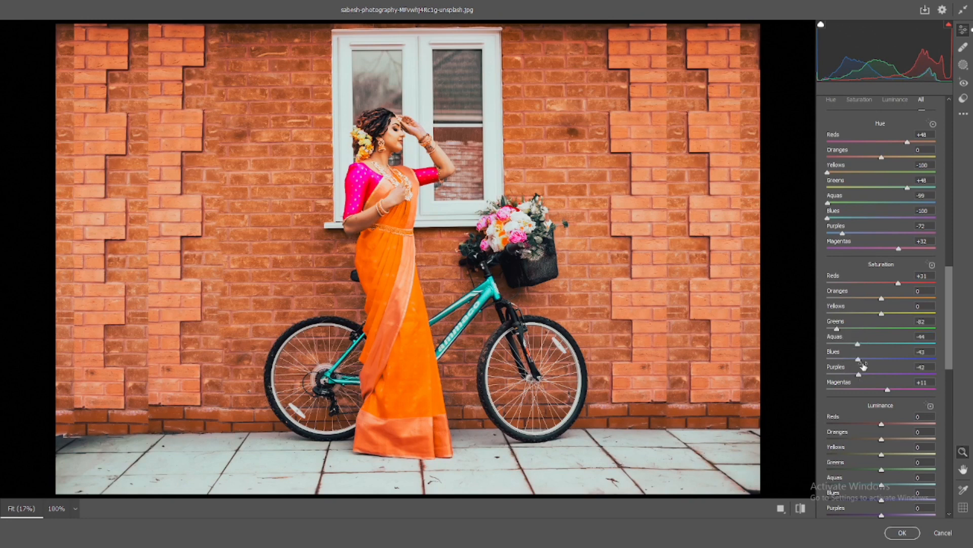
left_click_drag(836, 328, 830, 329)
- Set the color mixer luminance to Reds +15, Yellows -7, Greens -68, Aquas -21, Blues -17, Purples -15 and Magentas +8
scroll(839, 333, "down", 2)
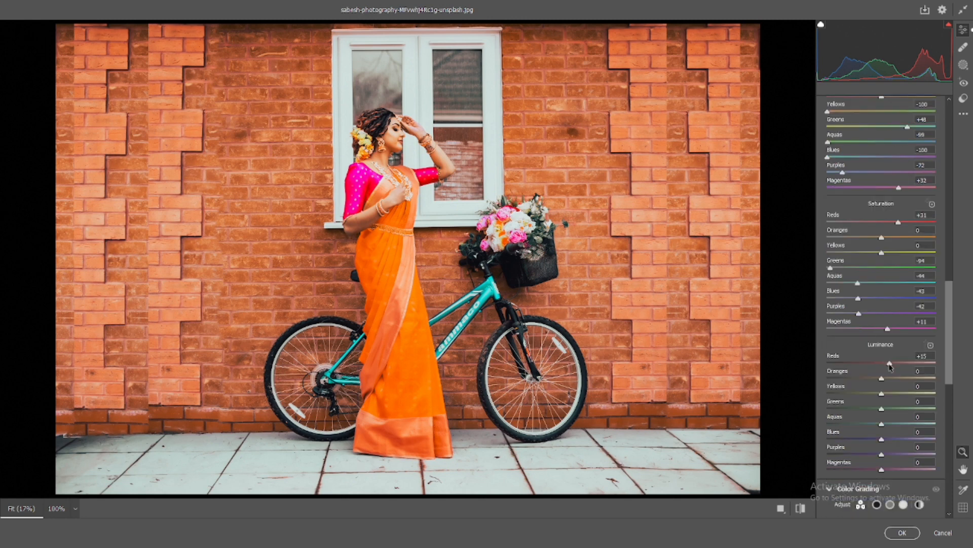
left_click_drag(882, 378, 884, 380)
double_click(884, 380)
left_click_drag(882, 394, 870, 424)
left_click(870, 439)
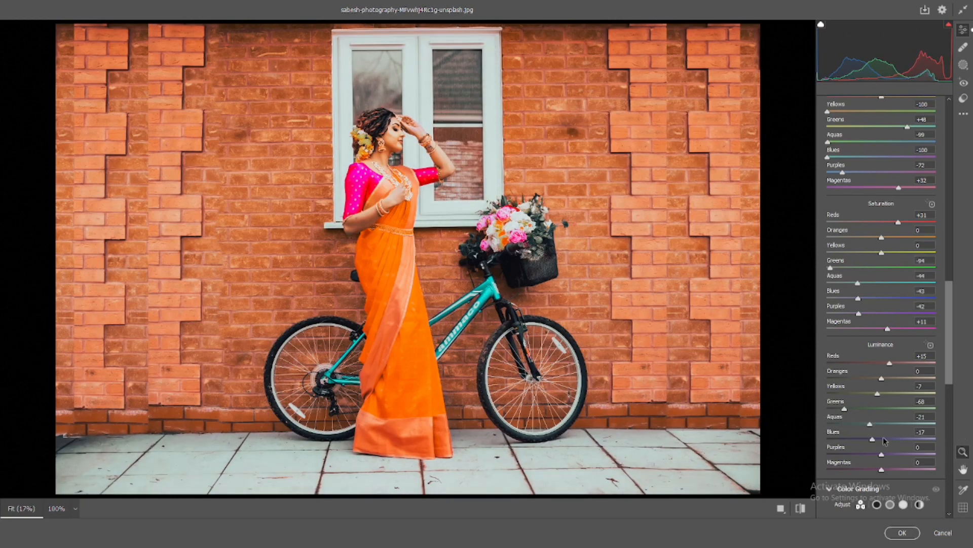
left_click_drag(882, 454, 892, 472)
- Add a slight amount of saturation to the midtones in the color grading
scroll(885, 420, "down", 5)
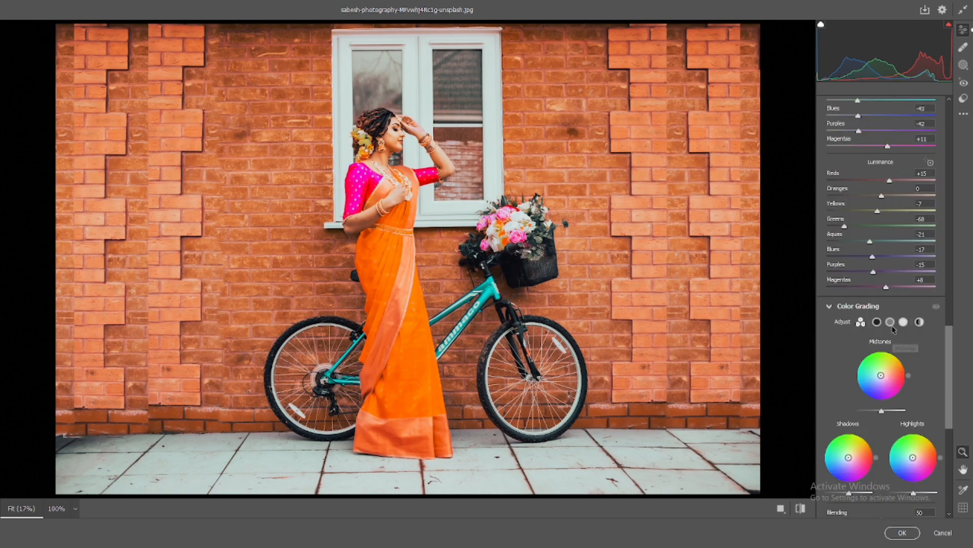
left_click(890, 322)
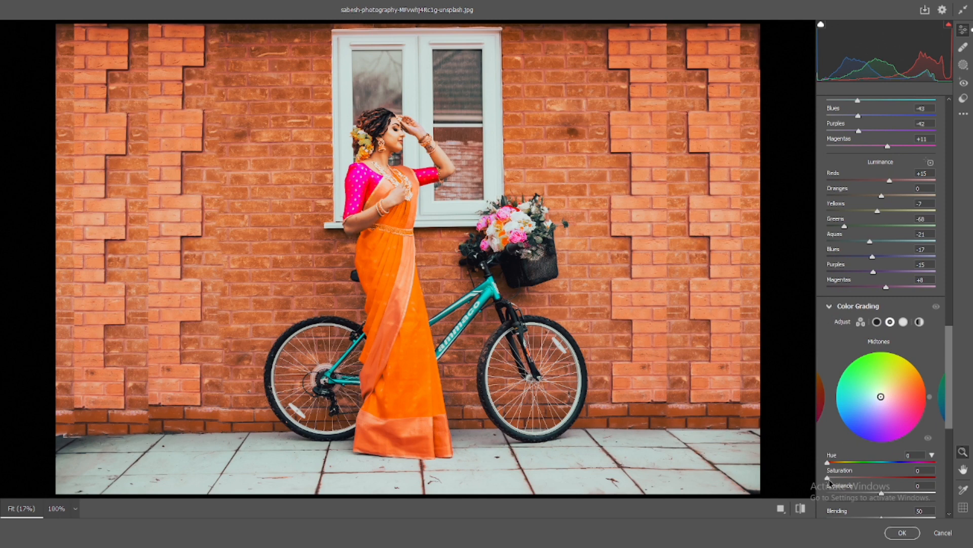
left_click_drag(828, 477, 830, 479)
- Grade the shadows with hue 352 and saturation 23, and the highlights with hue 101 and saturation 27
left_click(876, 322)
scroll(870, 340, "down", 1)
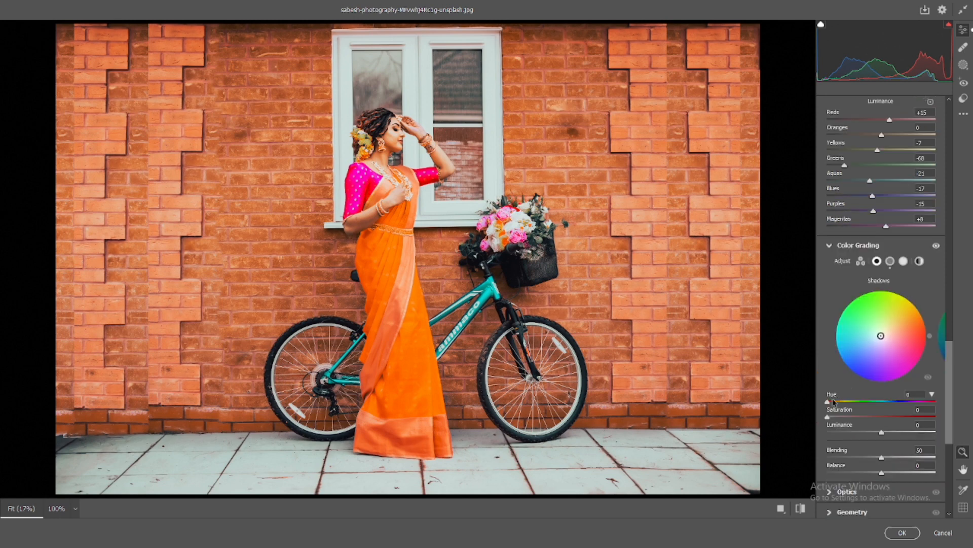
left_click_drag(828, 403, 935, 384)
left_click_drag(827, 417, 851, 419)
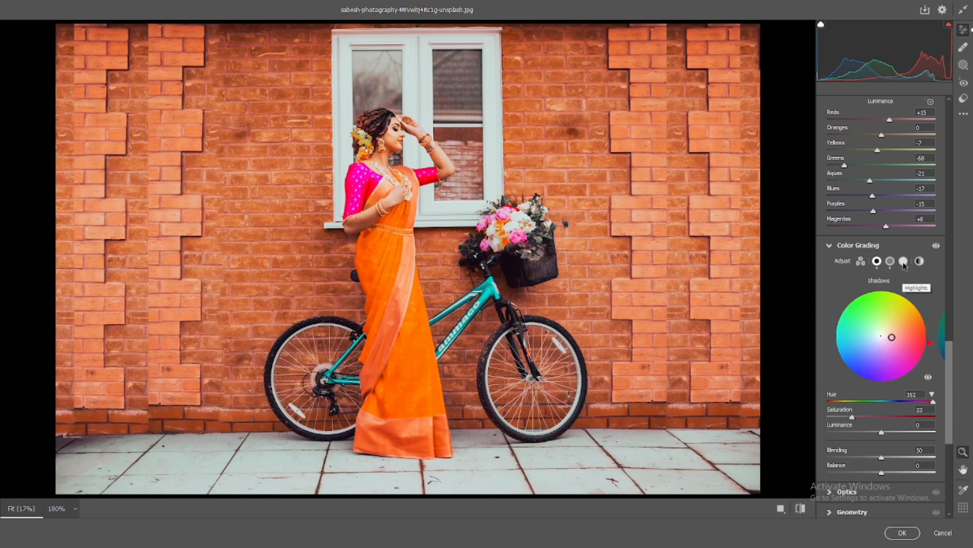
left_click(903, 261)
mouse_move(828, 401)
left_mouse_down()
mouse_move(836, 401)
mouse_move(828, 401)
mouse_move(830, 388)
mouse_move(843, 419)
mouse_move(847, 401)
mouse_move(866, 399)
mouse_move(846, 417)
mouse_move(857, 419)
left_mouse_up()
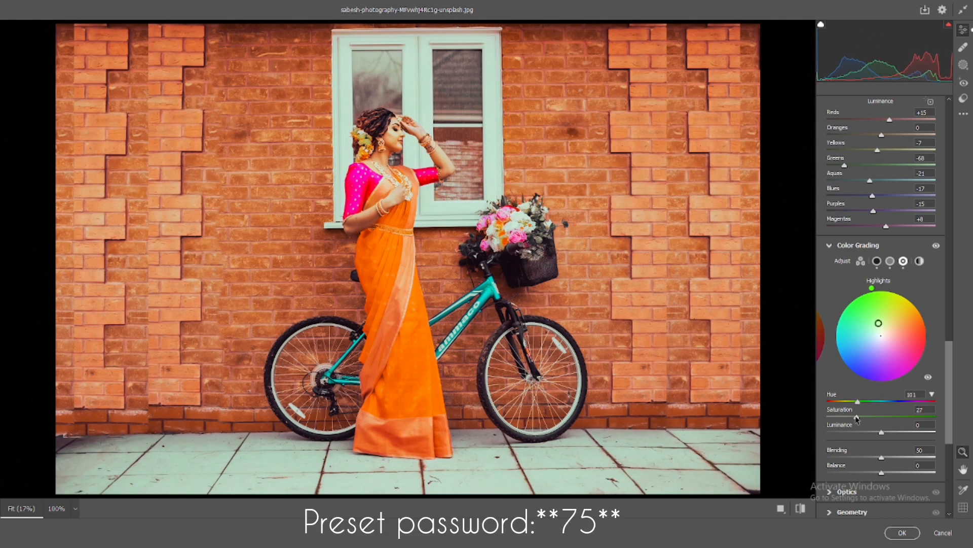
- Compare the graded photo with its default settings several times, ending on the graded version
left_click(800, 511)
left_click(799, 510)
left_click(799, 511)
left_click(800, 511)
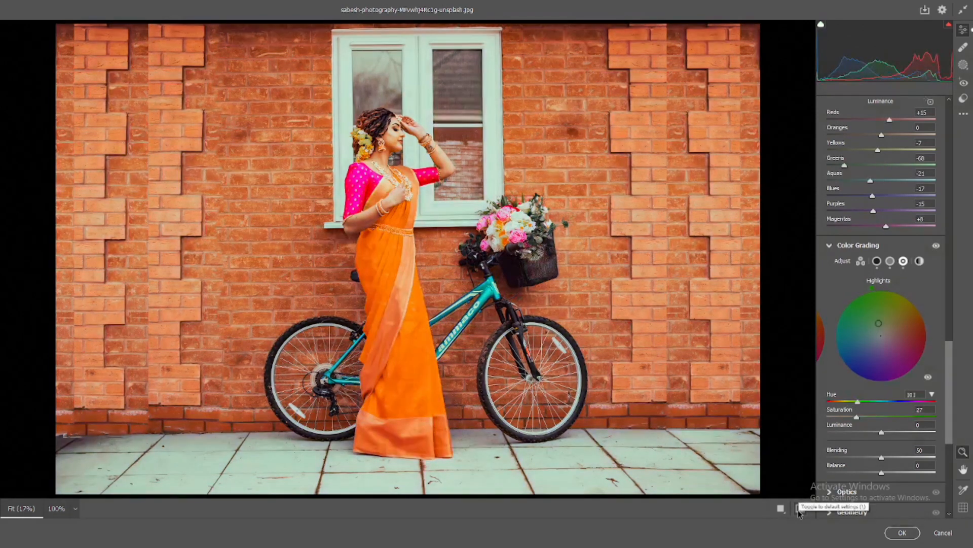
left_click(800, 510)
left_click(799, 511)
left_click(800, 511)
left_click(799, 510)
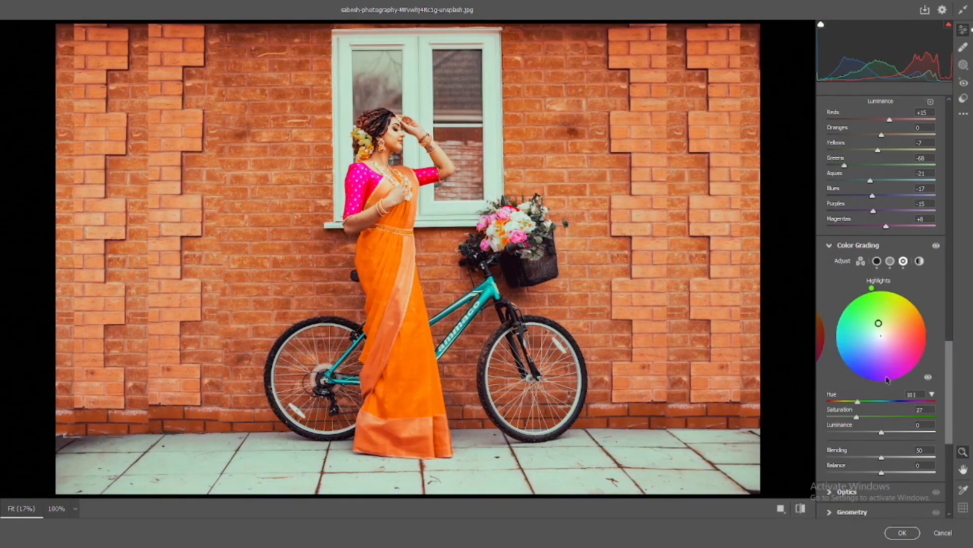
- Raise the main curve's black point slightly, lower its white point to output 224, and set its upper midtone point to input 167, output 163
scroll(888, 351, "up", 6)
scroll(888, 351, "up", 10)
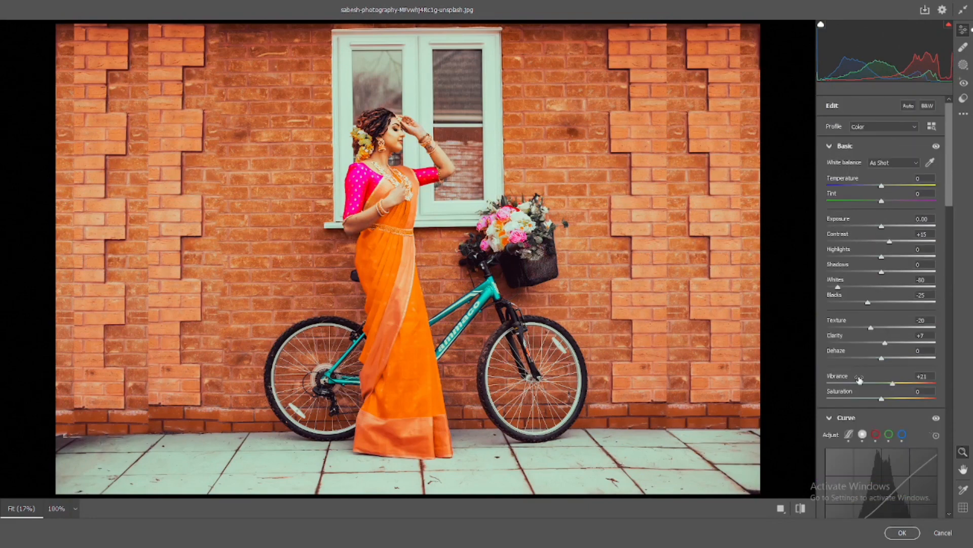
scroll(857, 378, "down", 3)
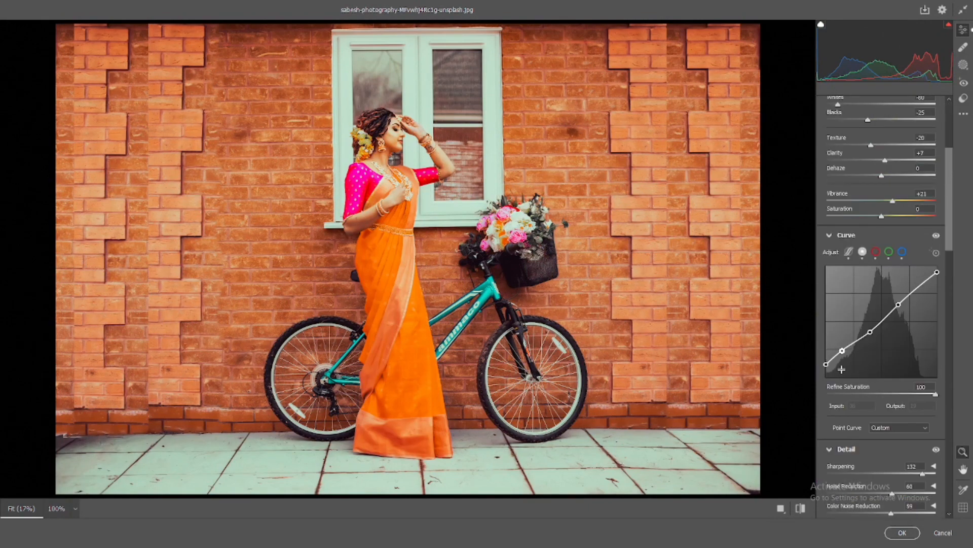
mouse_move(842, 351)
left_mouse_down()
mouse_move(826, 363)
mouse_move(842, 350)
left_mouse_up()
left_click_drag(898, 304, 937, 279)
key("ctrl+z")
key("ctrl+z")
key("ctrl+z")
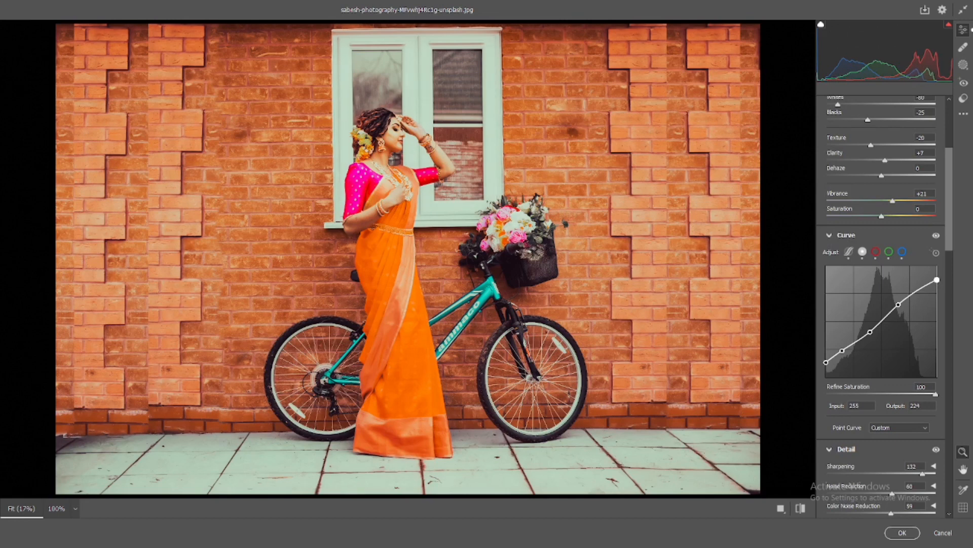
left_click_drag(898, 304, 898, 306)
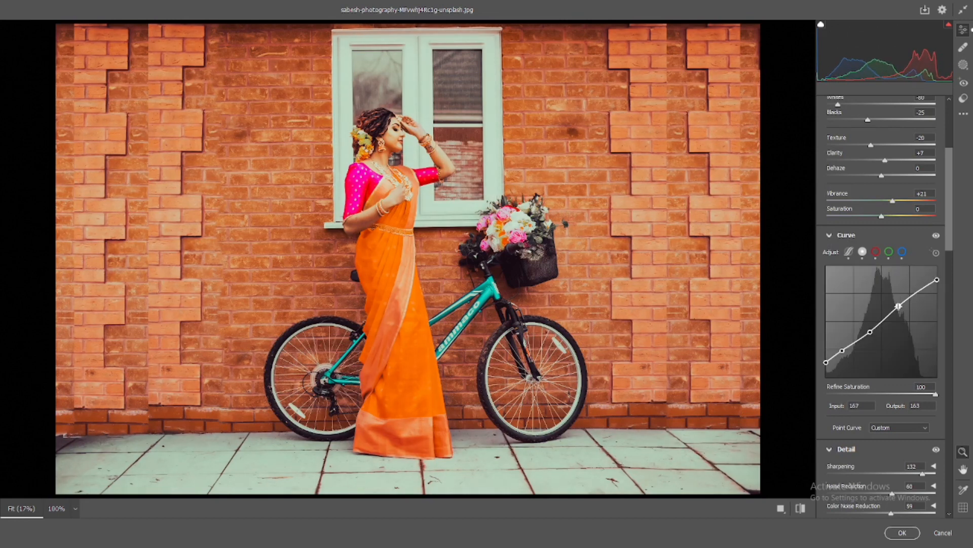
- Compare the photo with its default settings, and set the Yellows hue to -94 in the color mixer
left_click(800, 508)
left_click(801, 508)
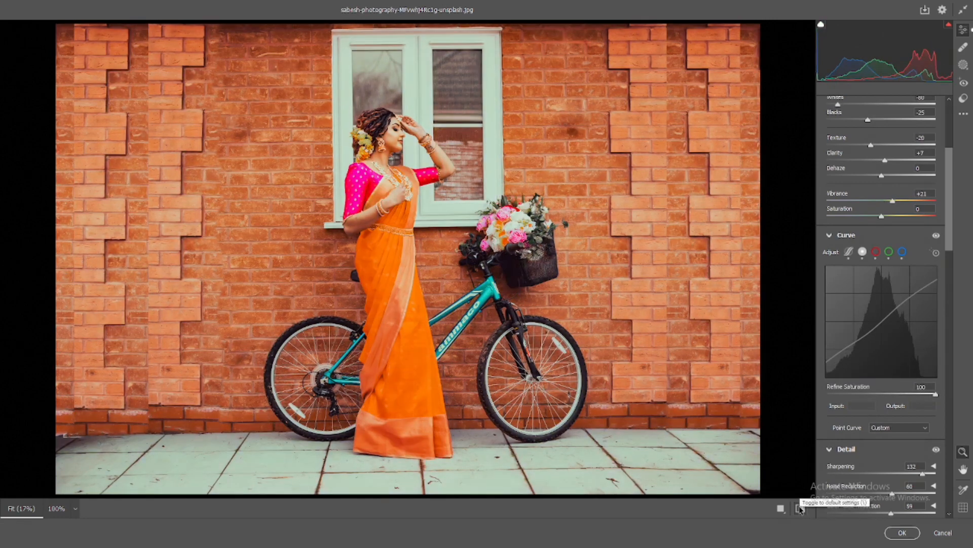
left_click(800, 508)
left_click(801, 508)
scroll(888, 369, "down", 15)
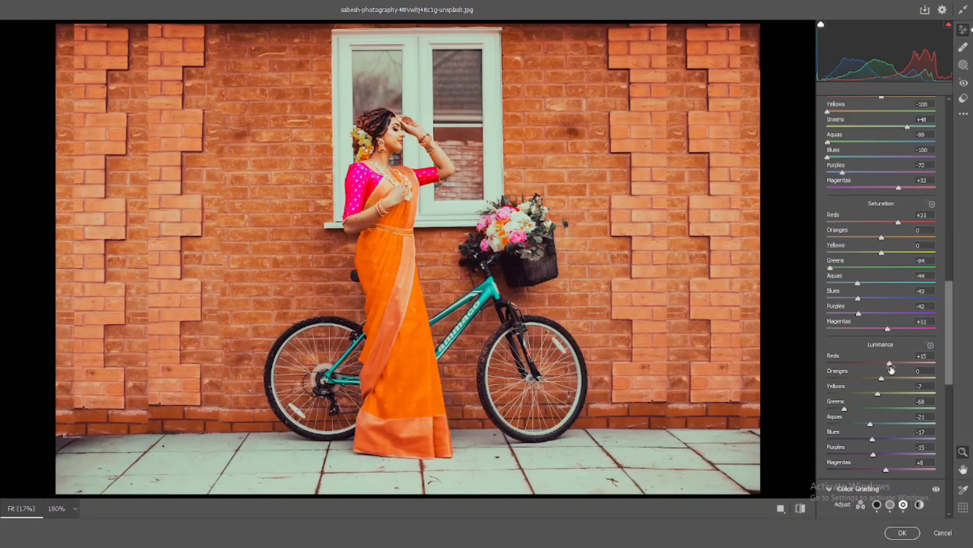
scroll(887, 369, "up", 5)
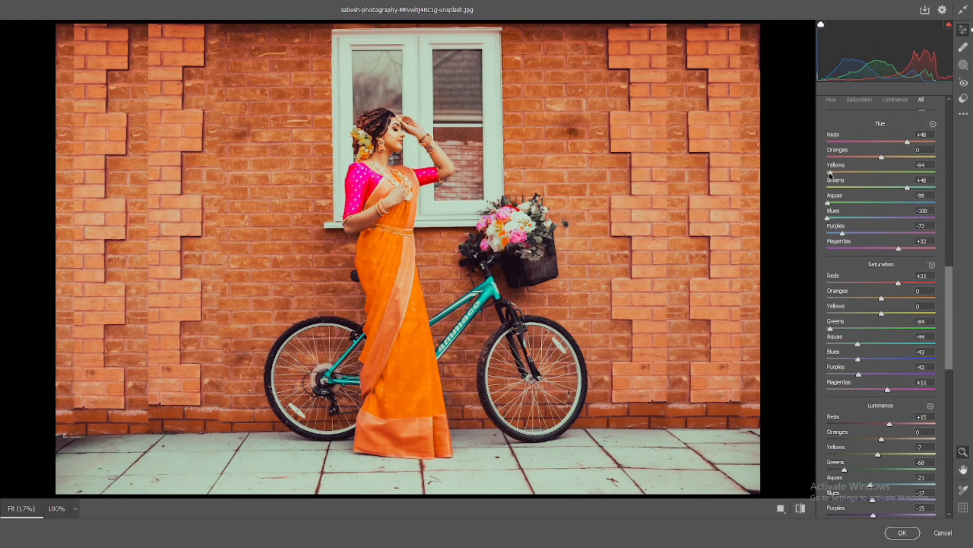
- Compare the original and graded versions of the photo again, ending on the graded one
left_click(801, 508)
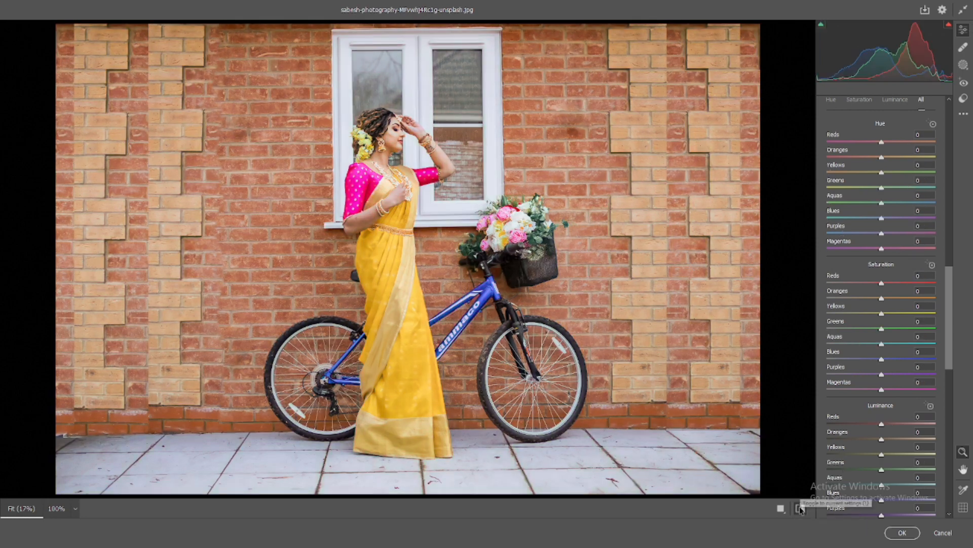
left_click(801, 508)
left_click(801, 508)
left_click(800, 508)
left_click(801, 508)
left_click(800, 508)
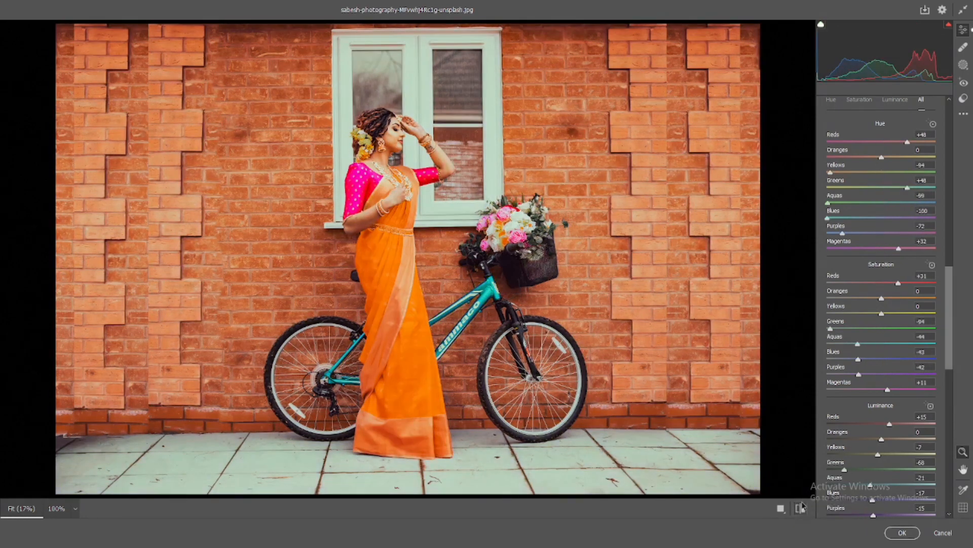
- Set the color mixer saturation of Yellows to +1 and Oranges to +4
scroll(859, 383, "down", 3)
scroll(862, 364, "down", 5)
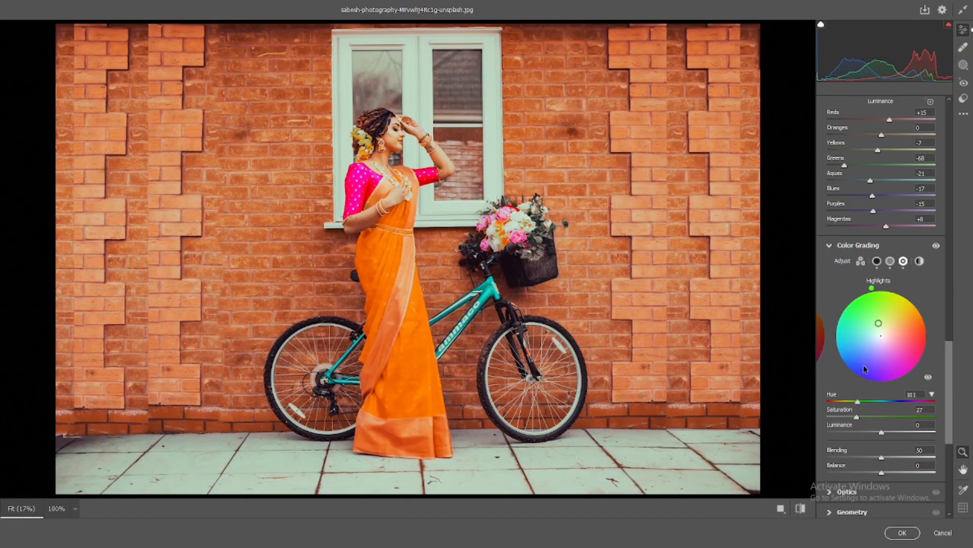
scroll(864, 336, "up", 9)
mouse_move(881, 361)
left_mouse_down()
mouse_move(856, 364)
mouse_move(883, 361)
left_mouse_up()
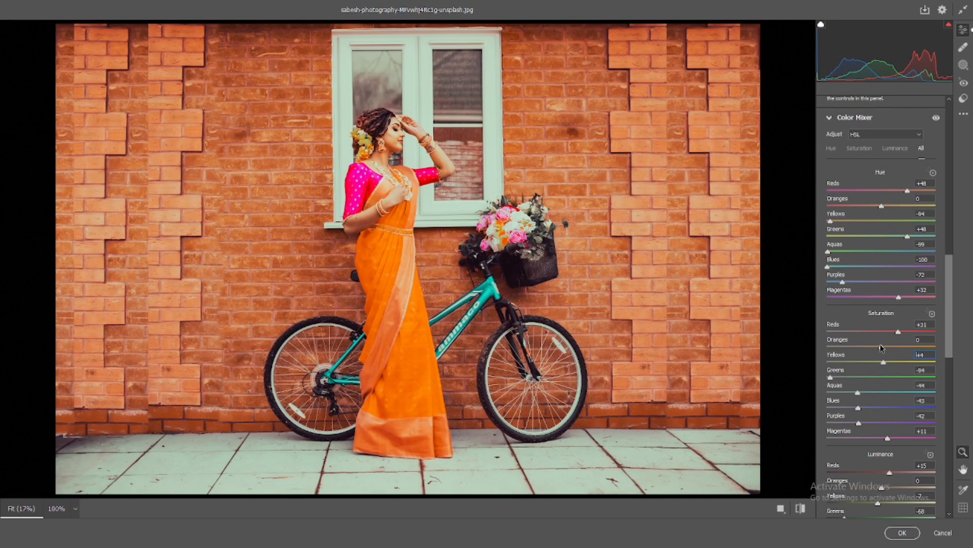
left_click(884, 345)
- Fine-tune the Highlights and Shadows in the basic adjustments, and check the red channel's curve
scroll(883, 354, "up", 10)
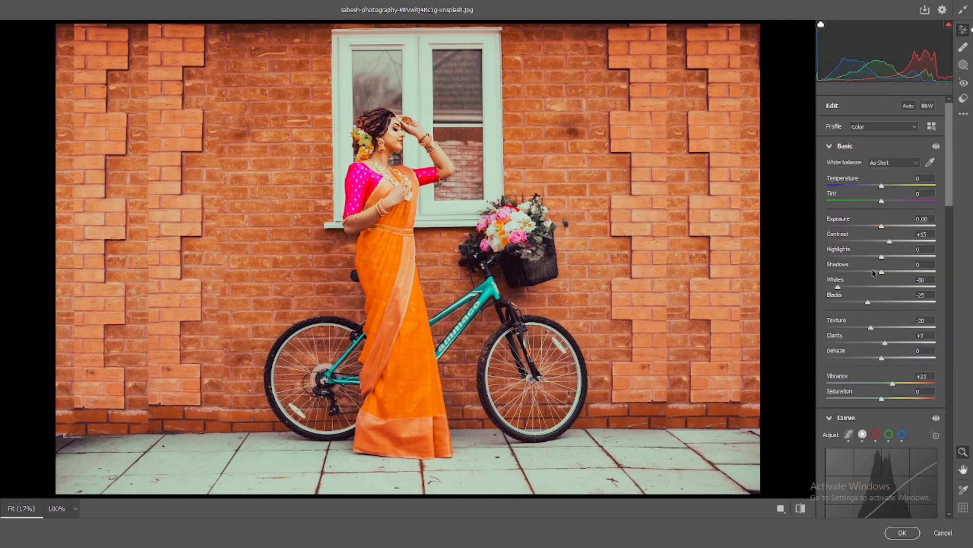
mouse_move(882, 257)
left_mouse_down()
mouse_move(866, 259)
mouse_move(882, 274)
left_mouse_up()
scroll(882, 270, "down", 5)
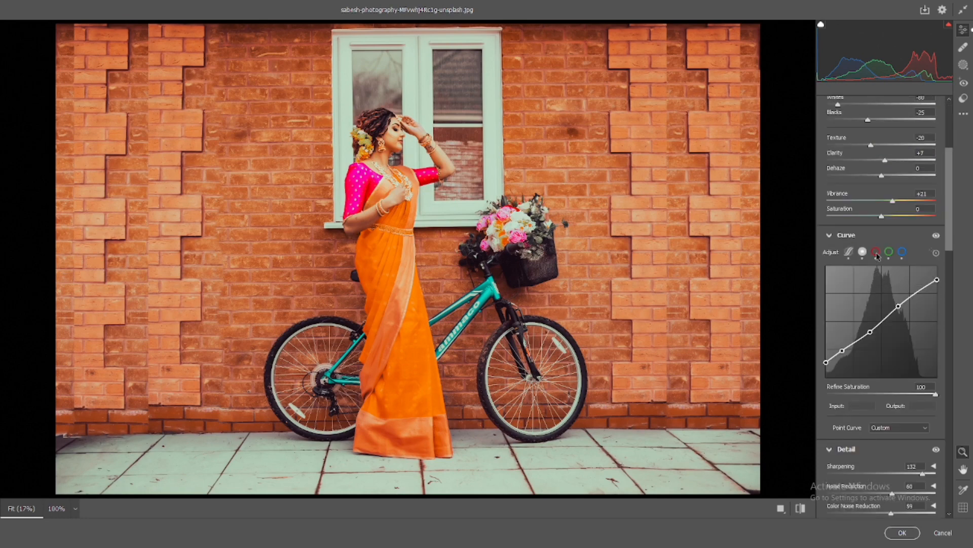
left_click(876, 252)
- Raise the Color Noise Reduction, and lower the Yellows hue further in the color mixer
scroll(881, 292, "down", 4)
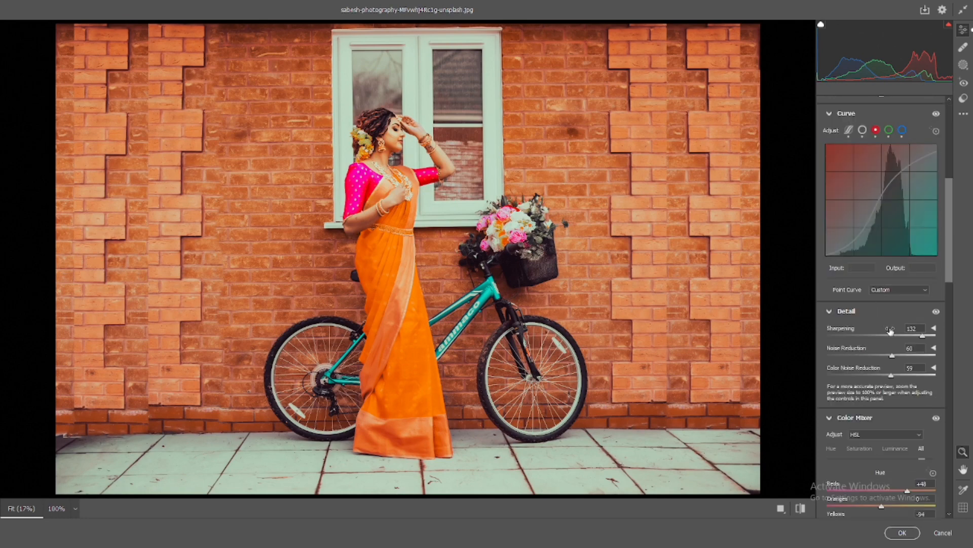
left_click_drag(890, 376, 917, 378)
scroll(916, 378, "down", 6)
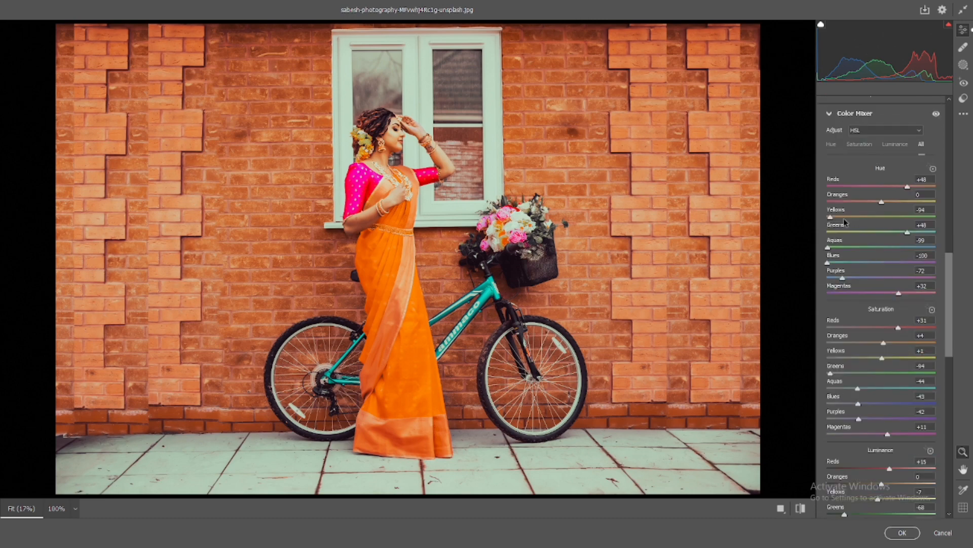
left_click_drag(830, 218, 821, 219)
- Set the color mixer luminance of Oranges to +1, Yellows to -13, Purples to -18 and Magentas to -8
scroll(864, 254, "down", 3)
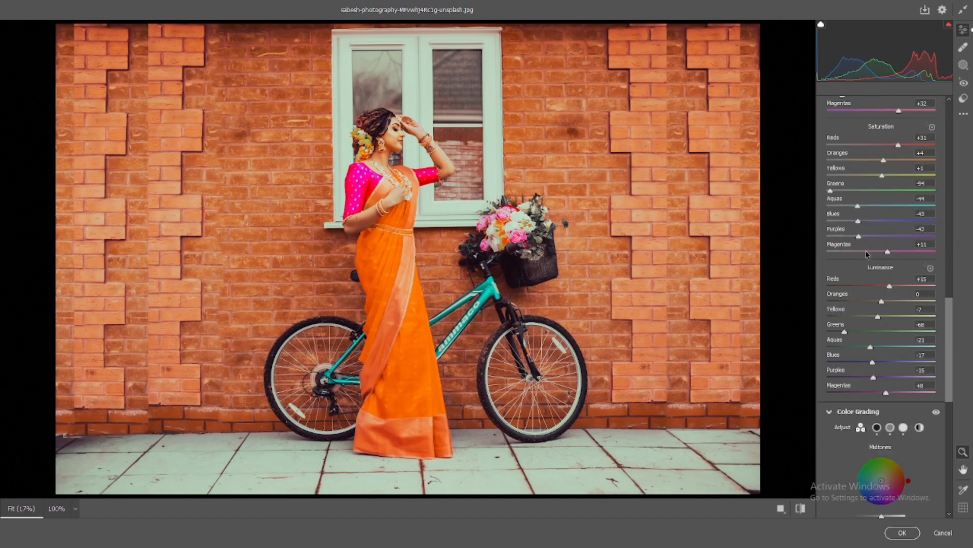
left_click_drag(882, 302, 884, 303)
left_click_drag(879, 318, 875, 317)
scroll(875, 316, "down", 3)
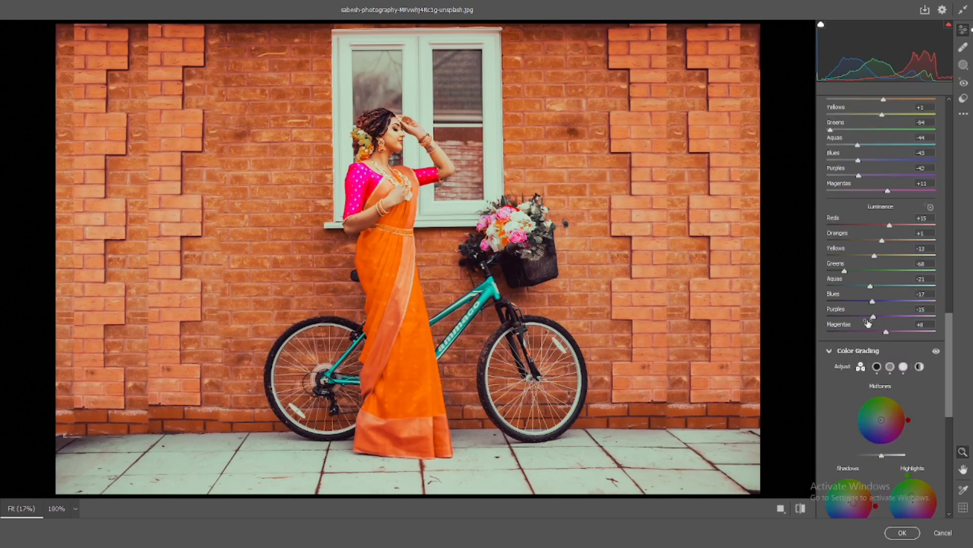
mouse_move(872, 318)
left_mouse_down()
mouse_move(860, 318)
mouse_move(879, 318)
mouse_move(872, 331)
mouse_move(887, 333)
mouse_move(877, 331)
left_mouse_up()
scroll(879, 314, "up", 12)
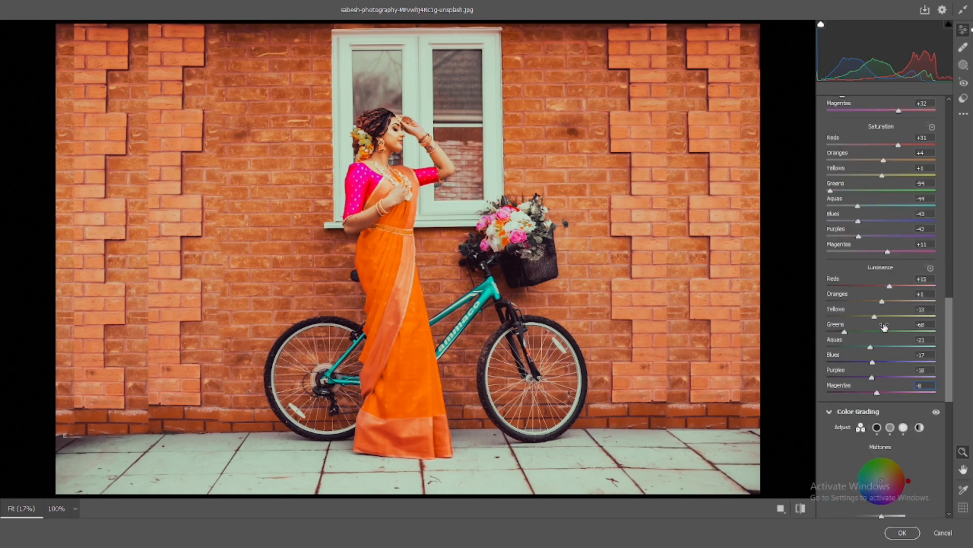
- Set the Highlights in the basic adjustments to -14 and fine-tune the Texture and Clarity
scroll(881, 282, "up", 5)
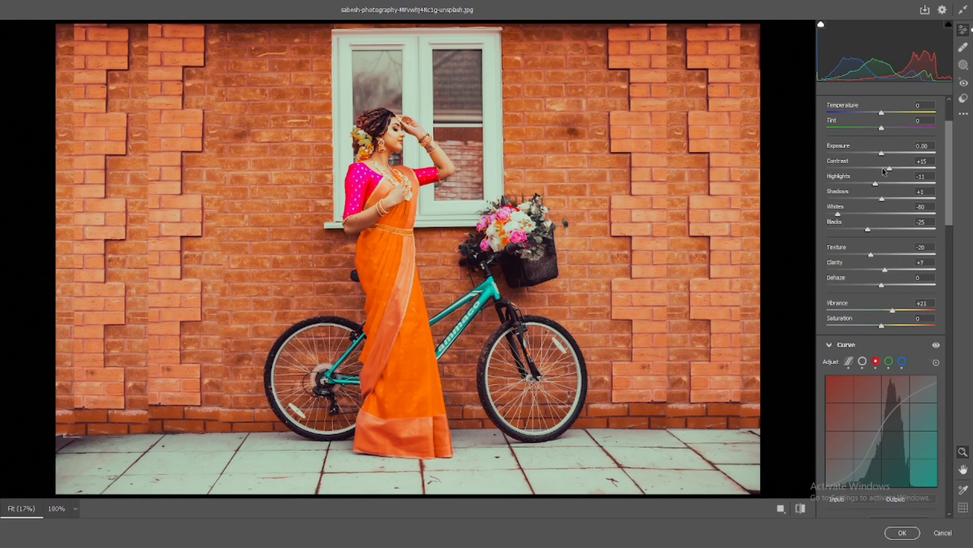
left_click_drag(874, 184, 872, 183)
left_click_drag(871, 255, 870, 259)
scroll(878, 259, "down", 2)
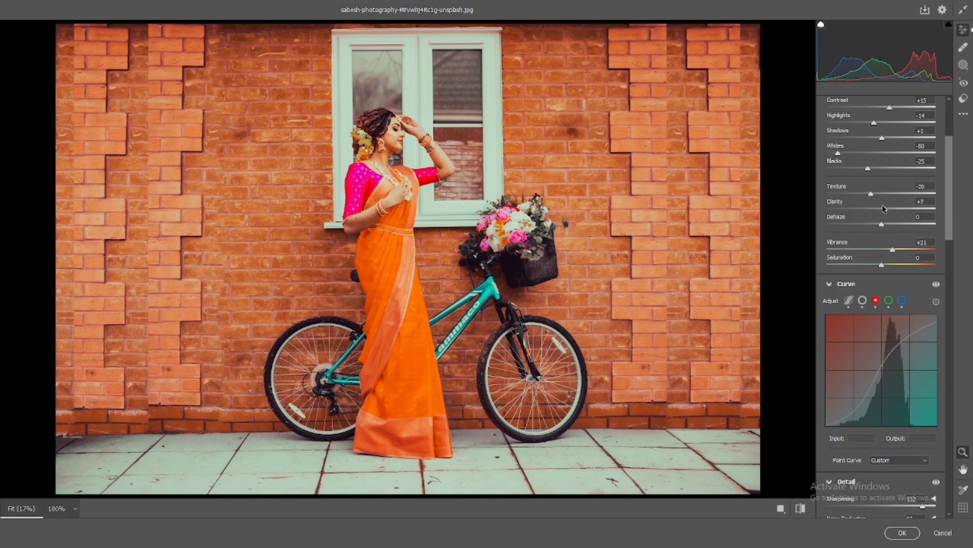
left_click_drag(886, 209, 886, 209)
- Set the parametric curve's Highlights to -3 and Lights to -5
scroll(887, 221, "down", 2)
left_click(849, 240)
scroll(862, 254, "down", 4)
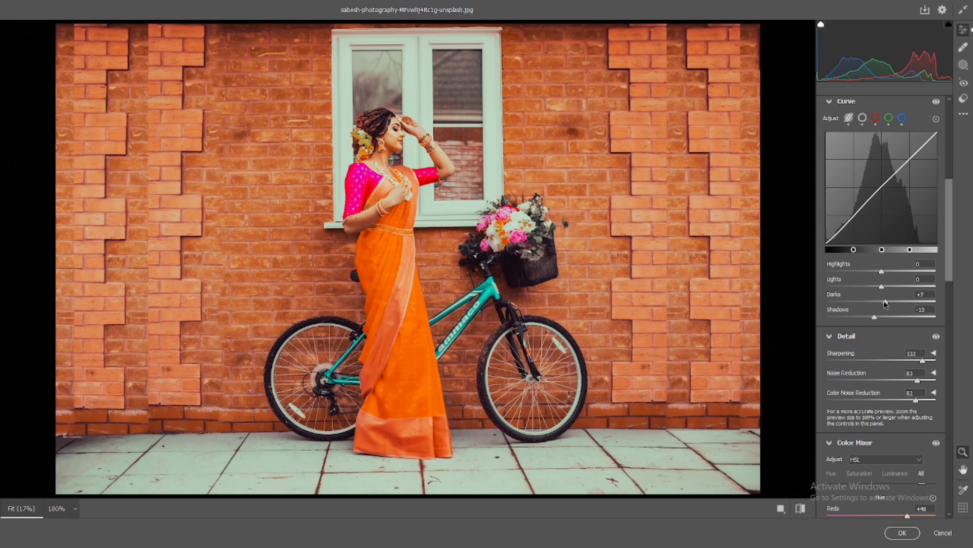
left_click_drag(874, 316, 881, 273)
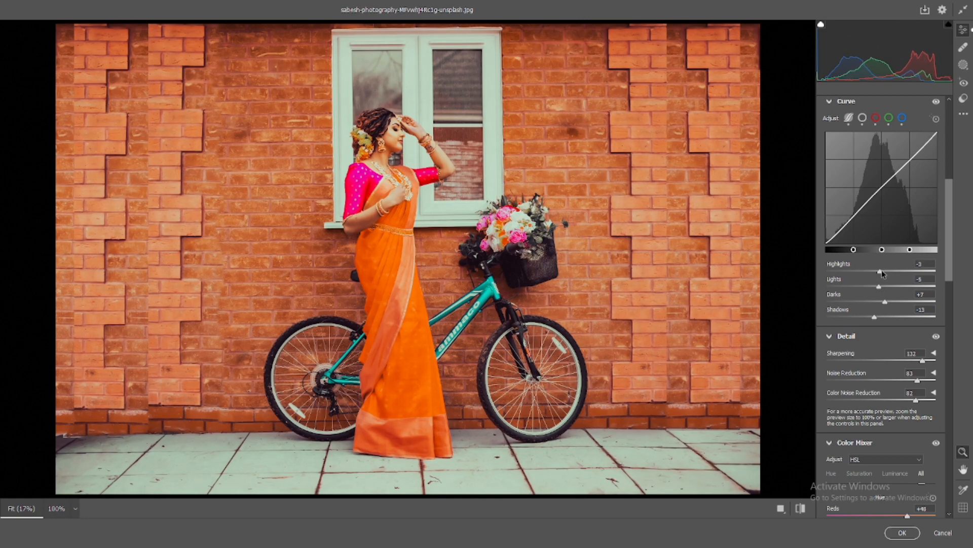
- Set the color mixer hue of Aquas to -75, Blues to -67 and Purples to -64, and the Blues saturation to +7
scroll(882, 274, "down", 5)
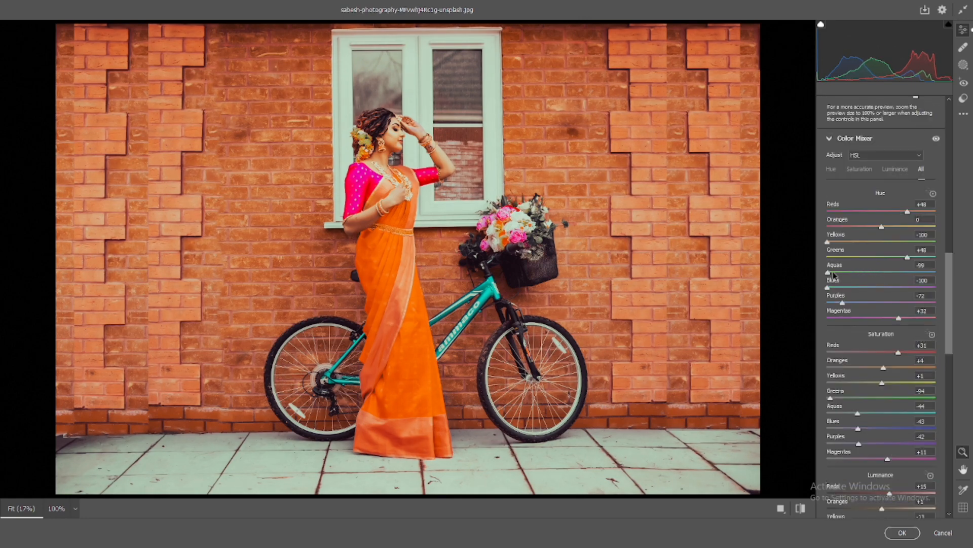
left_click_drag(833, 273, 848, 305)
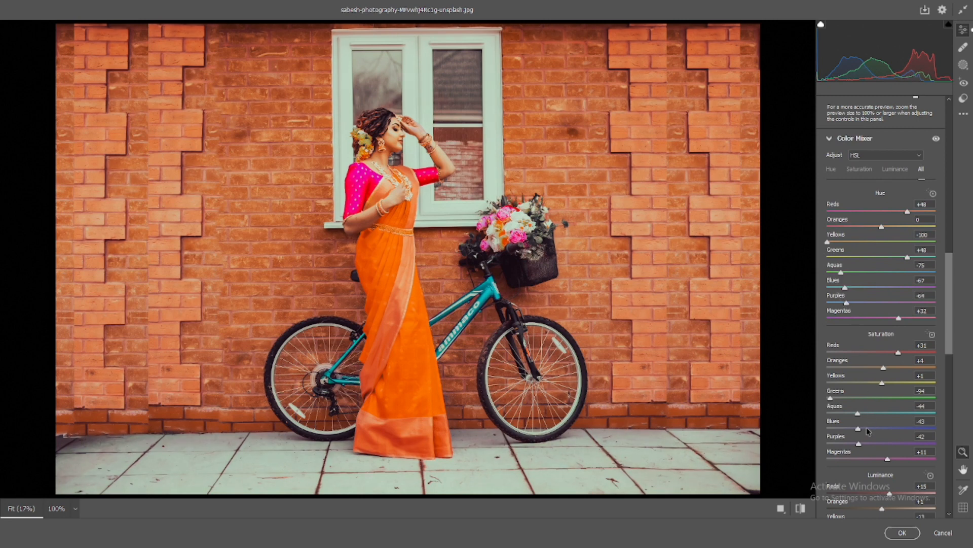
left_click_drag(869, 429, 883, 429)
- Set the color mixer luminance of Blues to +16 and Reds to +12
scroll(885, 426, "down", 3)
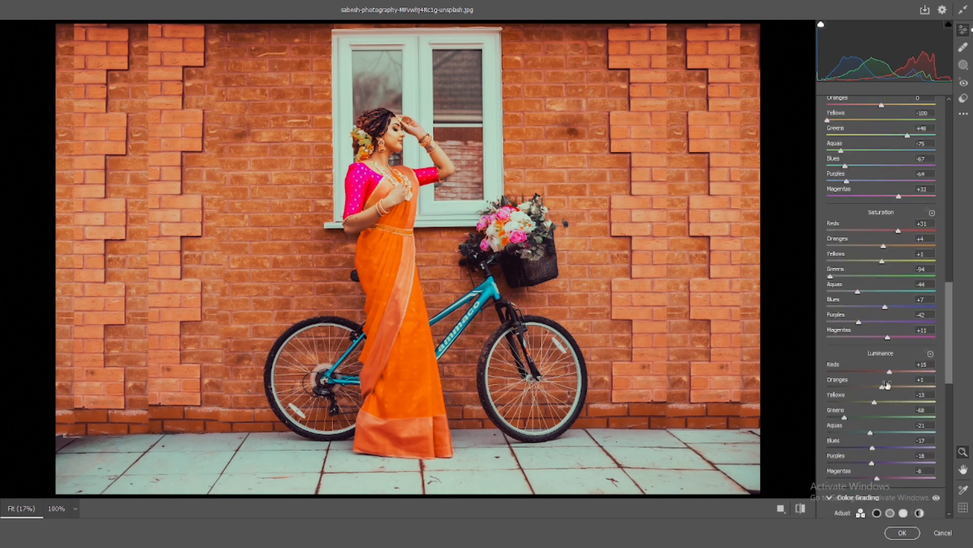
left_click_drag(882, 447, 892, 446)
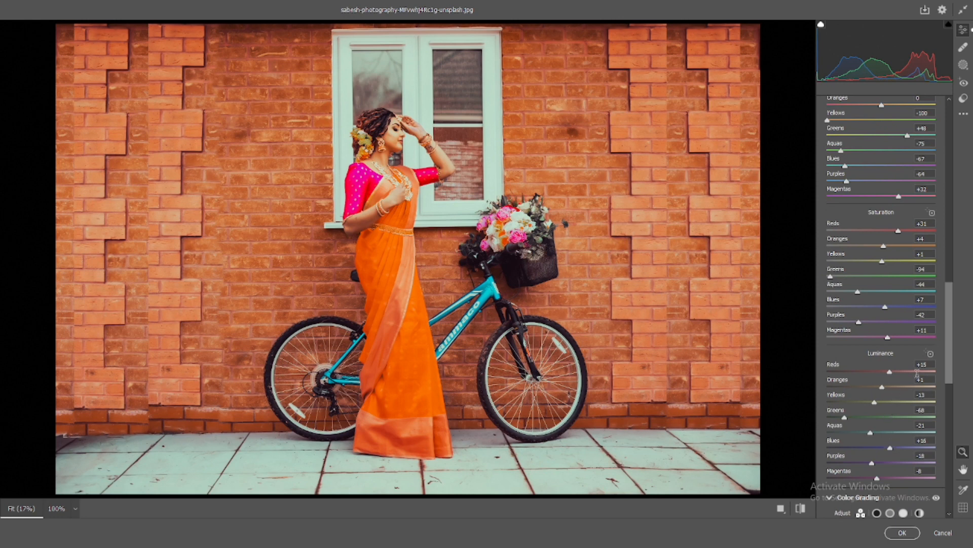
scroll(916, 375, "down", 1)
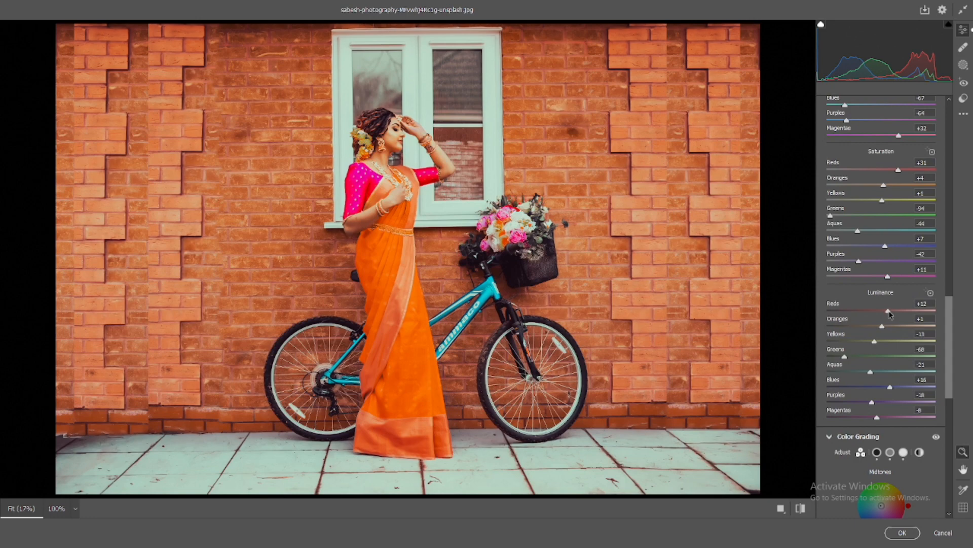
- Adjust the green channel's curve with its midpoint at input 127, output 131 and its lowest inner point at input 60, output 32
scroll(890, 315, "down", 3)
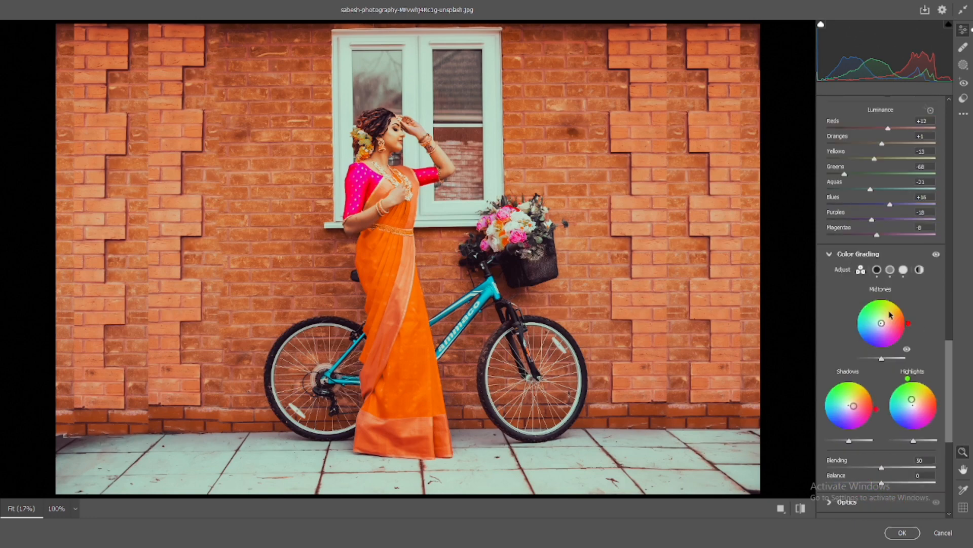
scroll(895, 311, "up", 8)
scroll(896, 306, "up", 6)
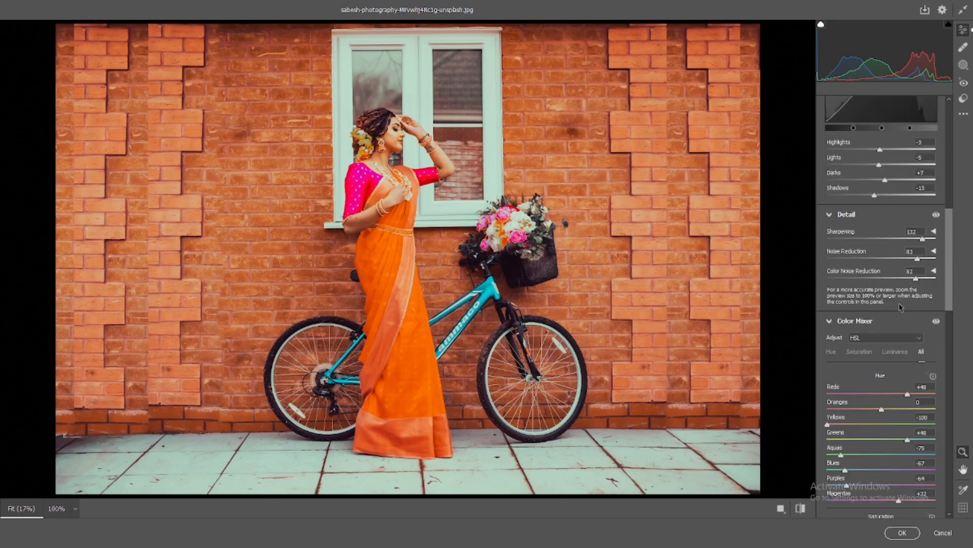
left_click(888, 299)
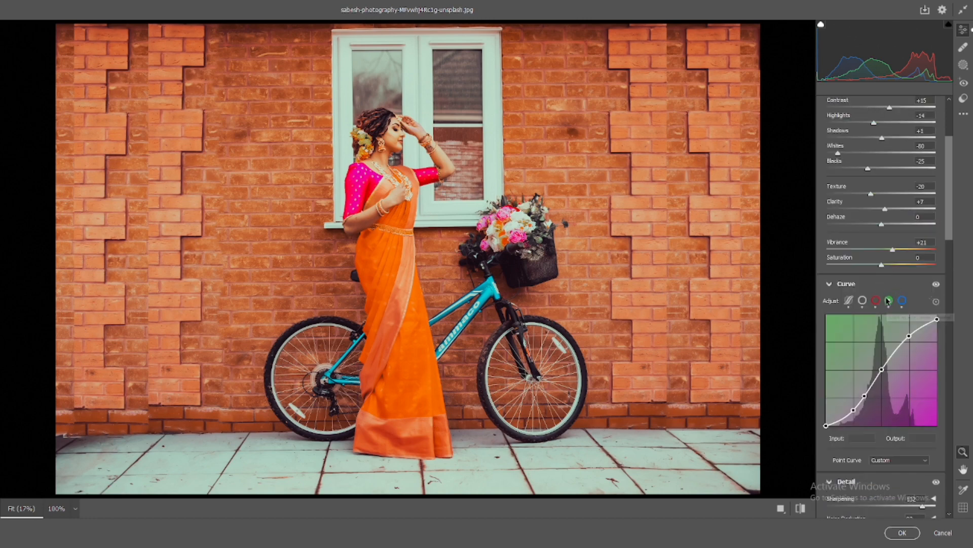
left_click(882, 368)
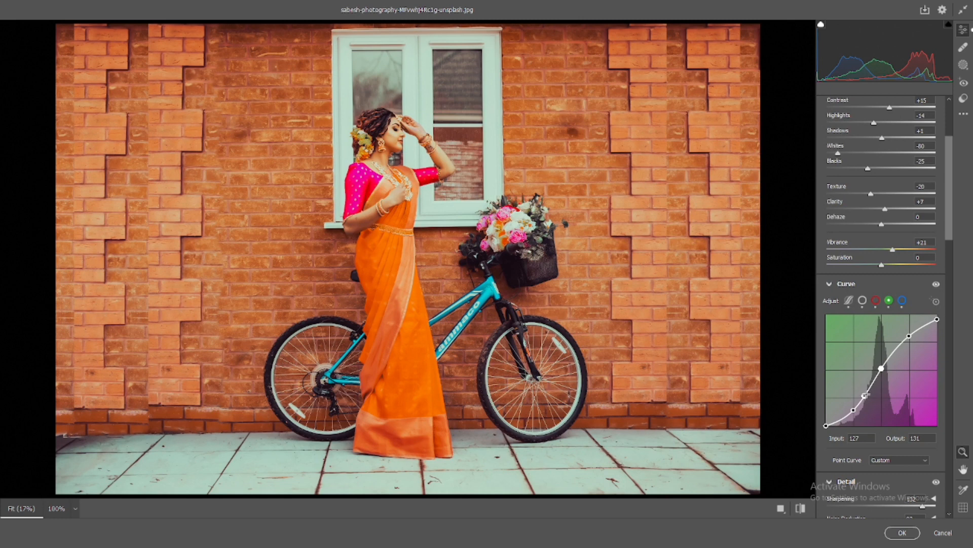
left_click_drag(864, 395, 865, 395)
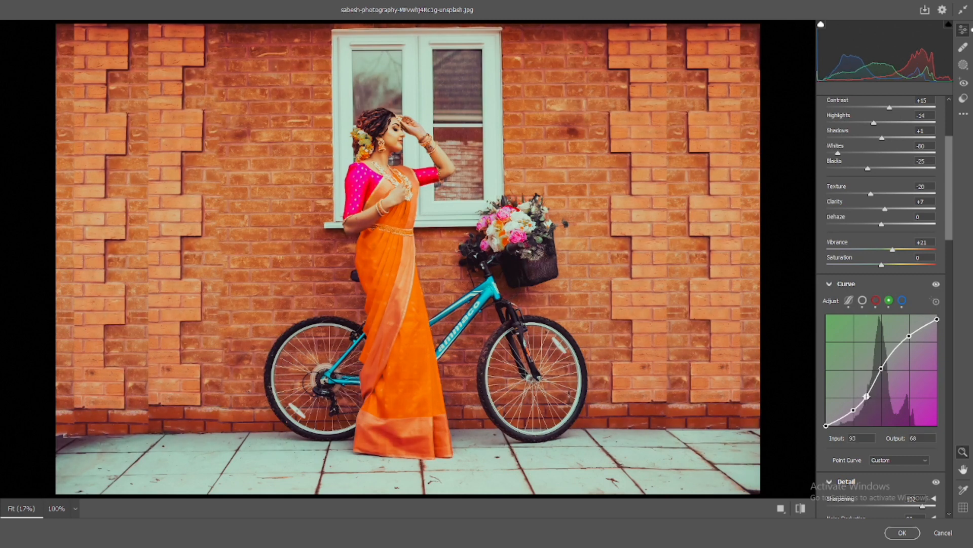
left_click(853, 410)
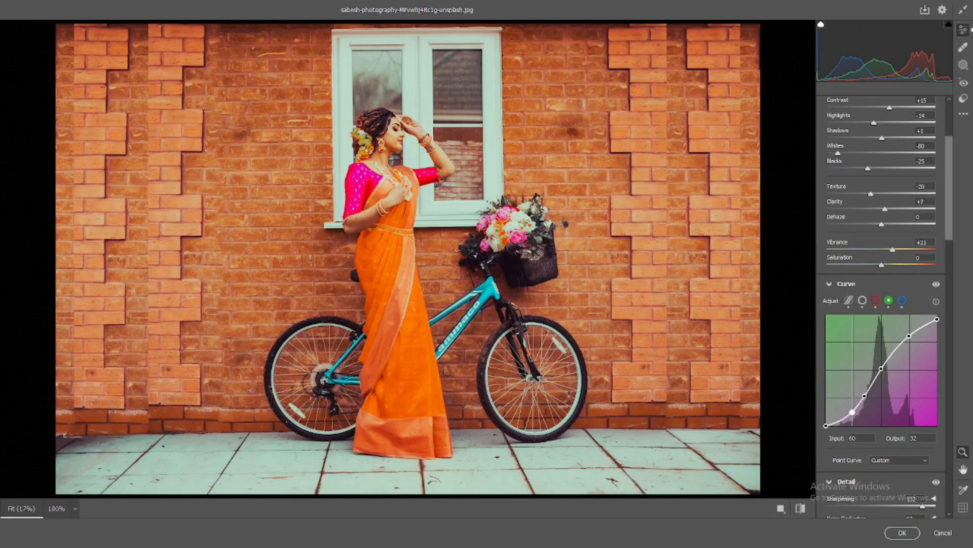
left_click(864, 396)
left_click_drag(864, 396, 866, 396)
- Set the blue channel curve's lower-middle point to input 95, output 75, and fine-tune its shadow and highlight points
left_click(902, 301)
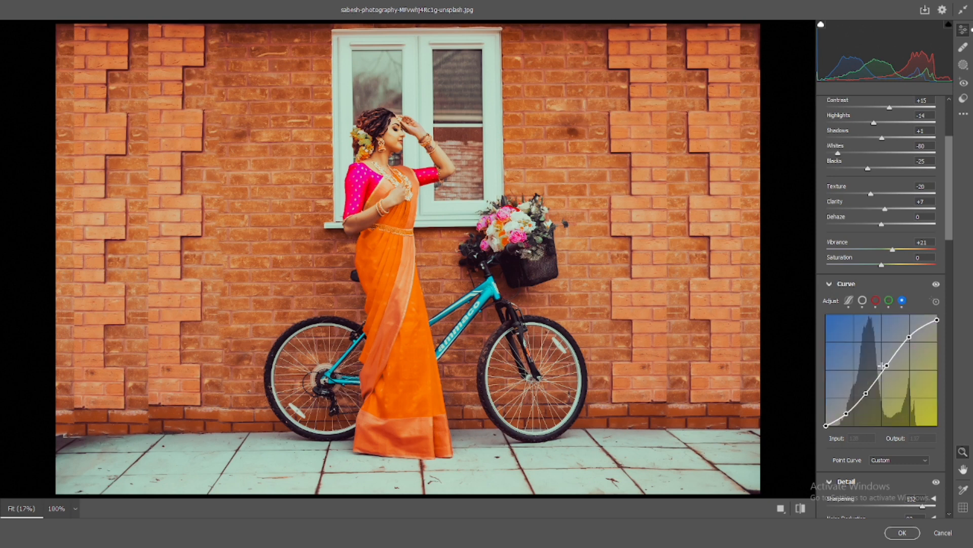
left_click_drag(866, 393, 847, 413)
left_click(867, 393)
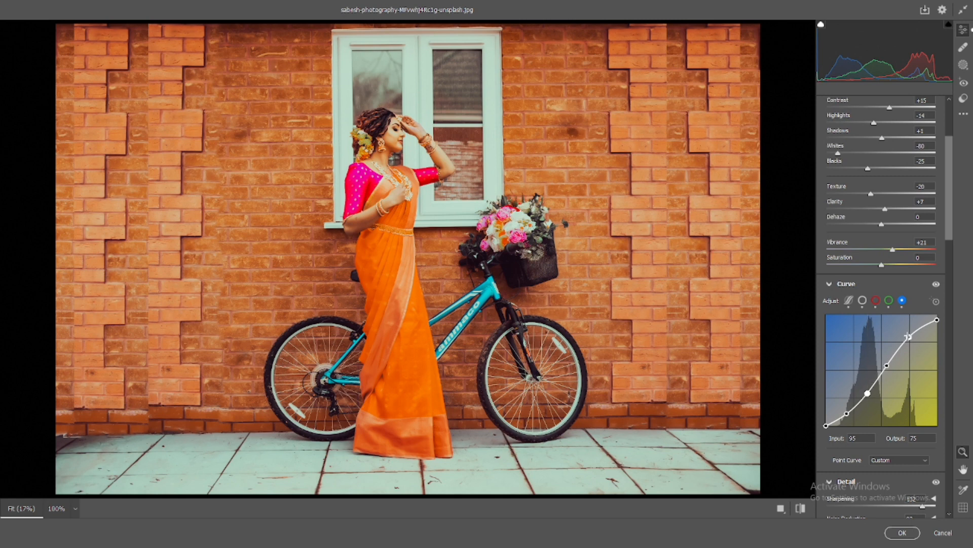
left_click_drag(908, 336, 906, 338)
- Fine-tune the highlight points of the green and red curves, and set the red curve's midpoint to input 124, output 128
left_click(889, 302)
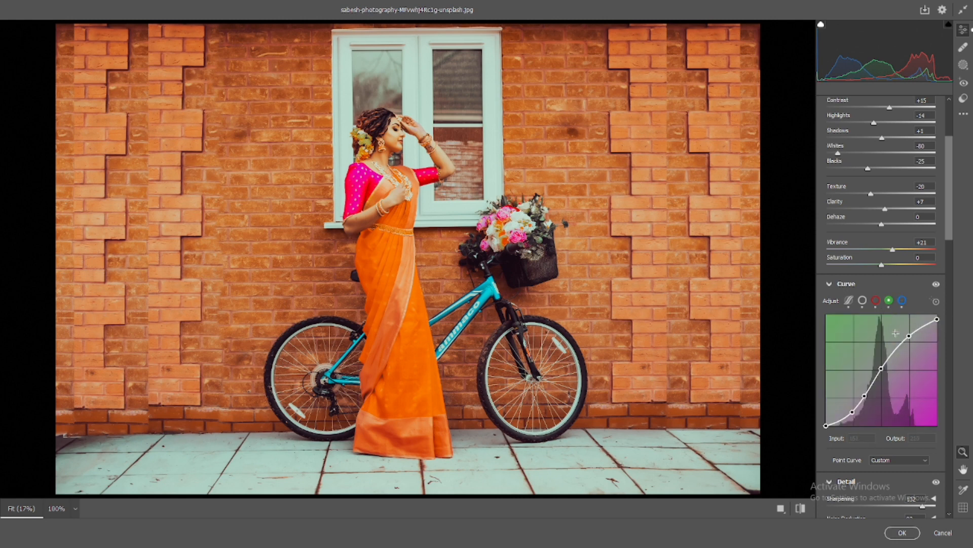
left_click_drag(910, 335, 910, 337)
left_click(875, 300)
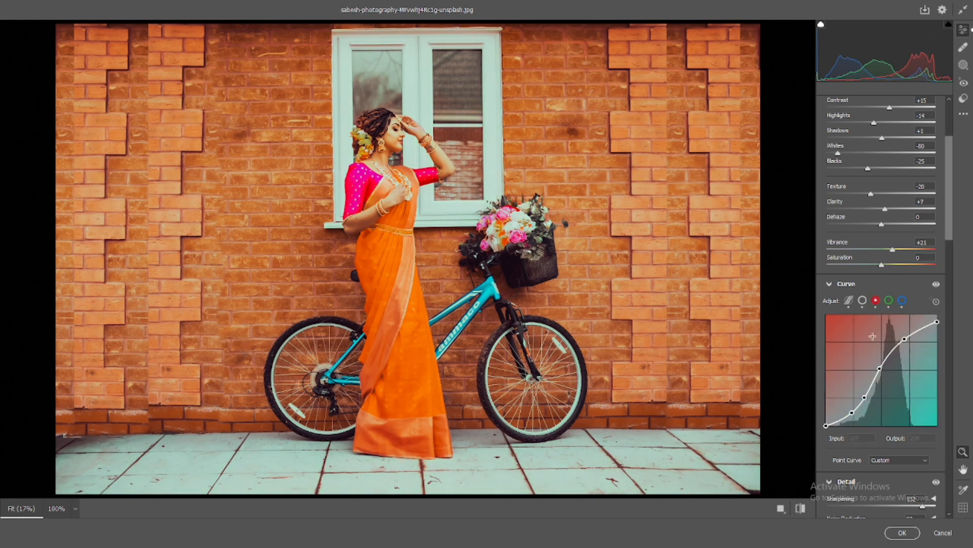
left_click_drag(905, 339, 905, 340)
left_click(879, 370)
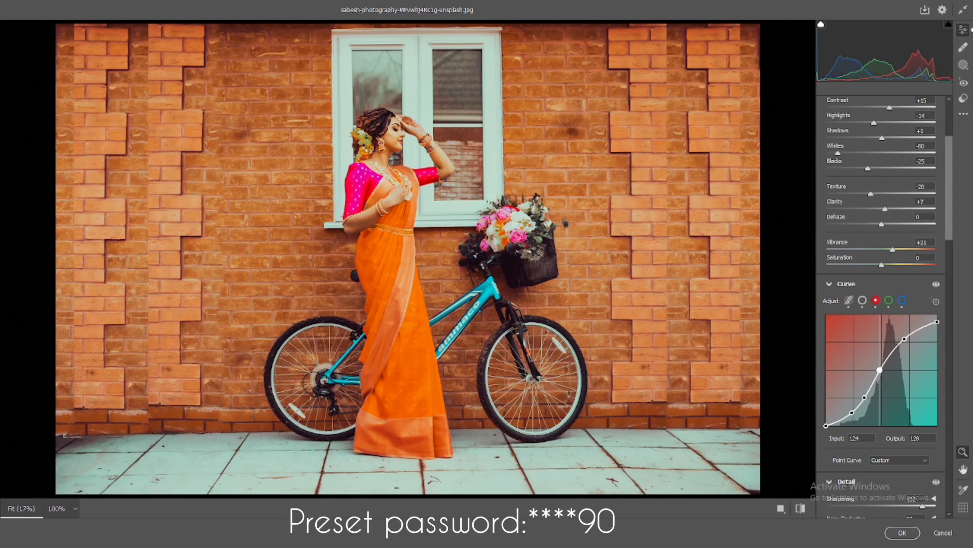
- Review the remaining color mixer settings and commit the color grade to the photo
scroll(885, 381, "down", 3)
scroll(884, 381, "down", 10)
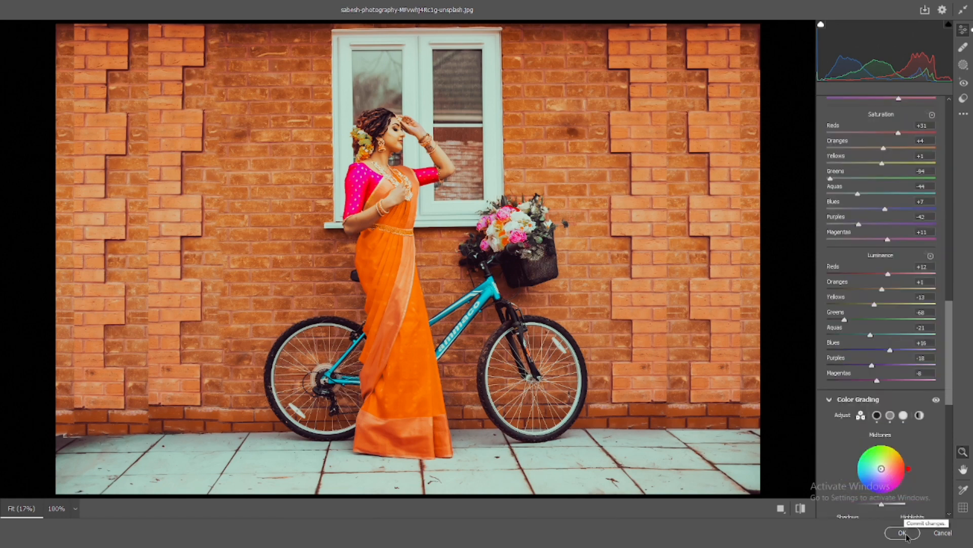
left_click(904, 532)
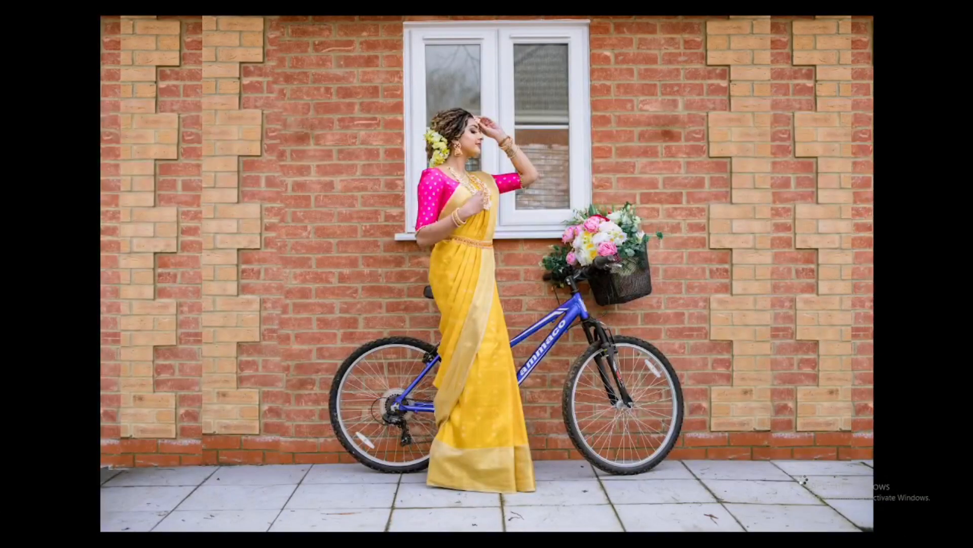